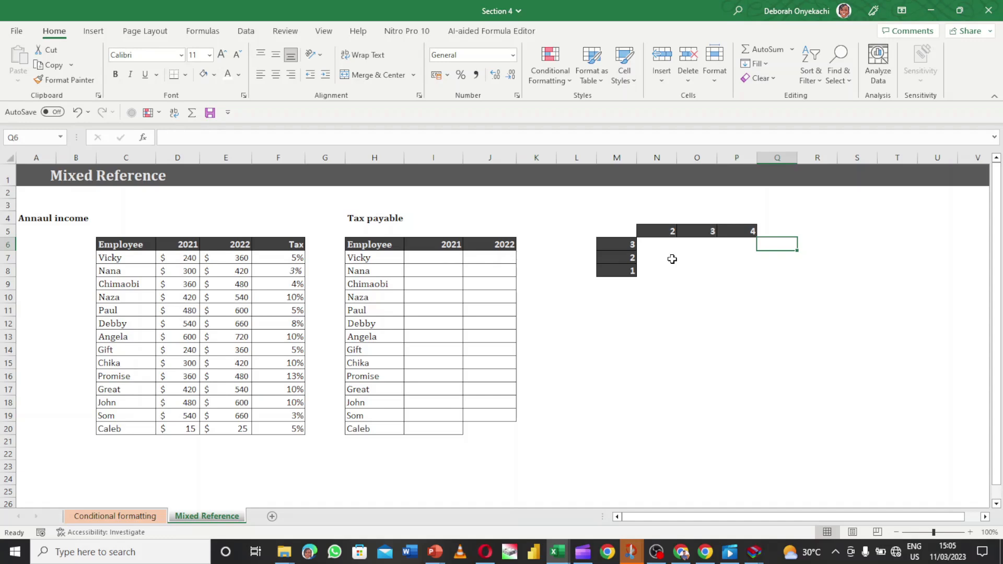
Try a trial $2$3 entry in cell L3, then erase it
click(589, 208)
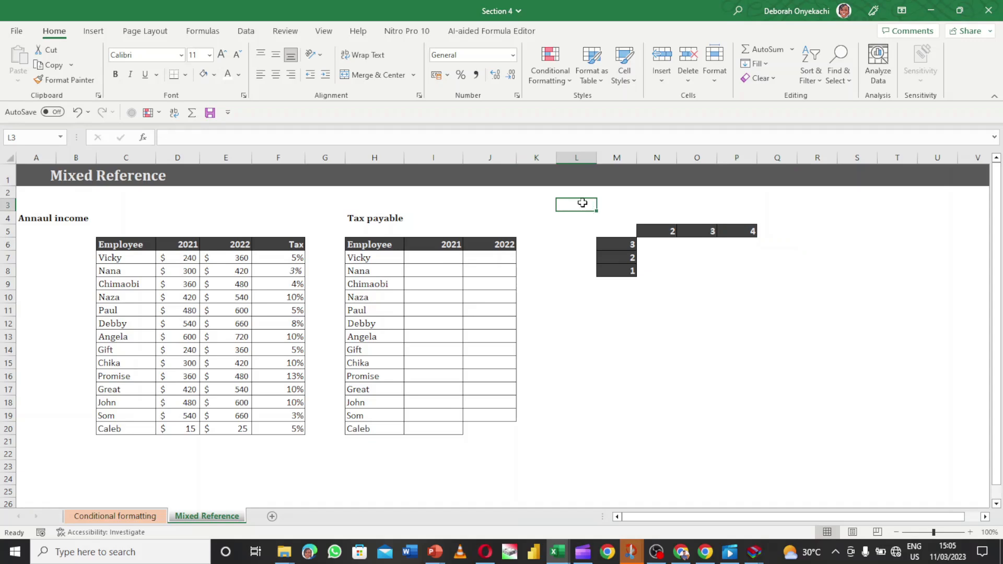
text($)
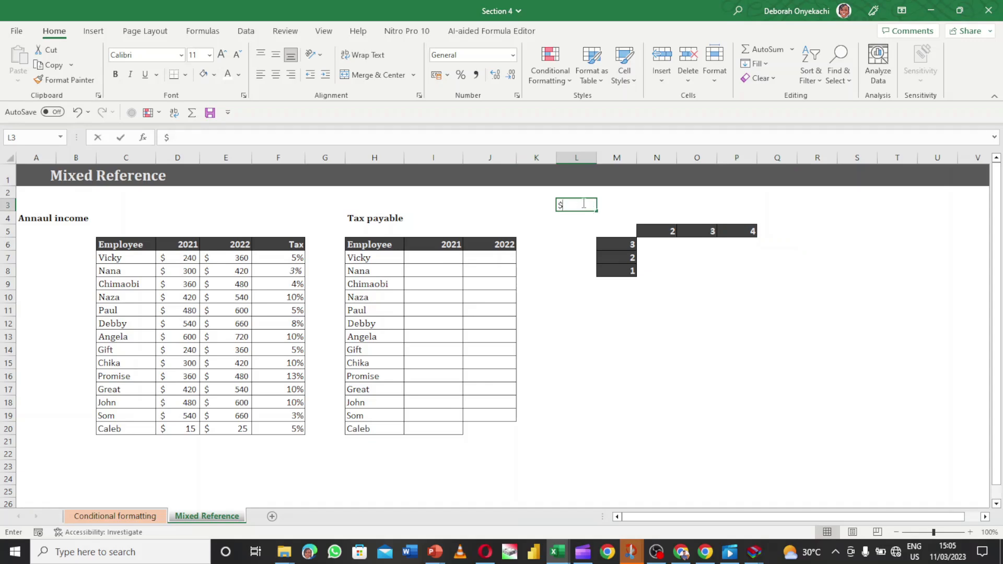
text(2$3)
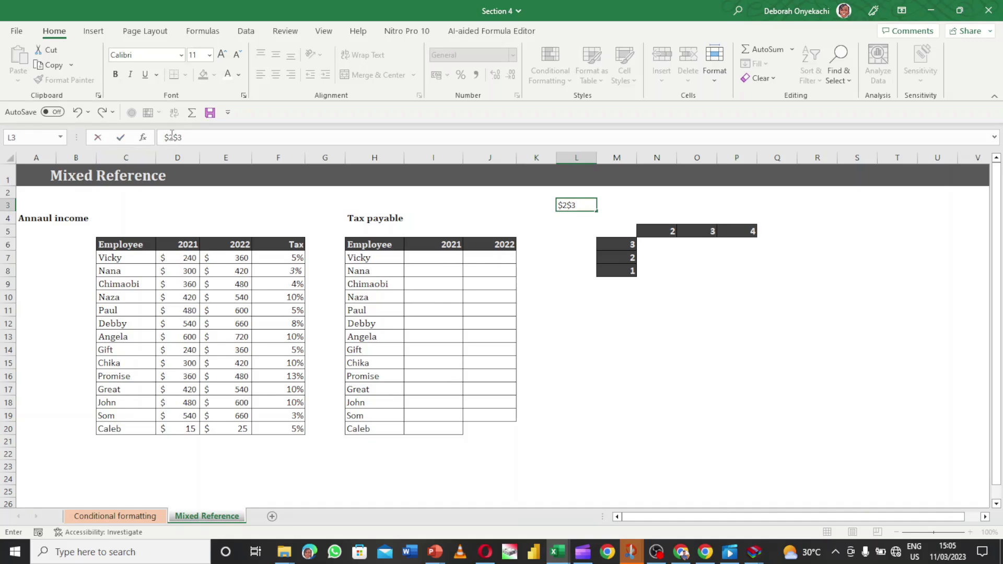
key(BackSpace)
key(BackSpace)
key(BackSpace)
key(BackSpace)
click(660, 244)
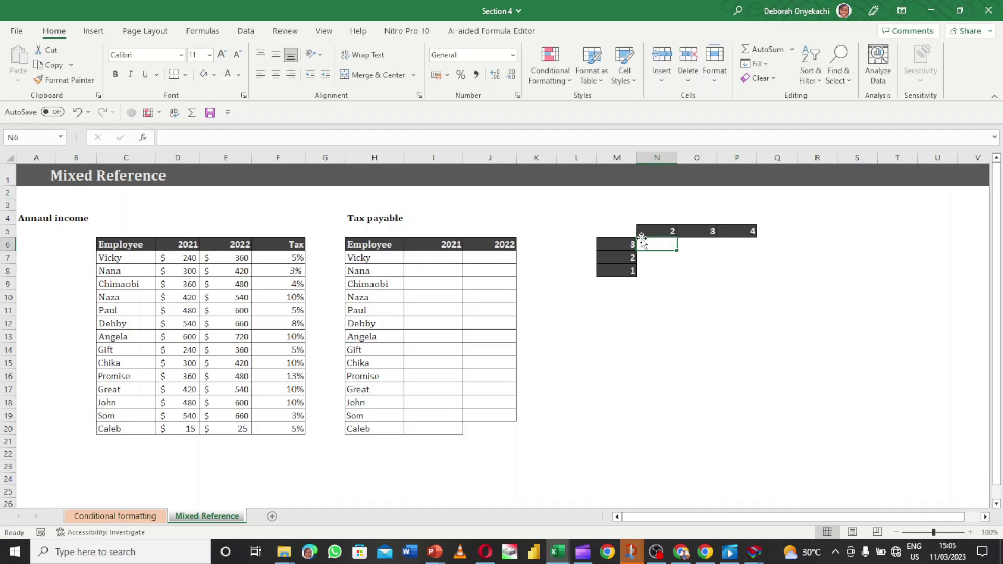
Enter =M6*N5 in N6 so it returns 6
click(616, 157)
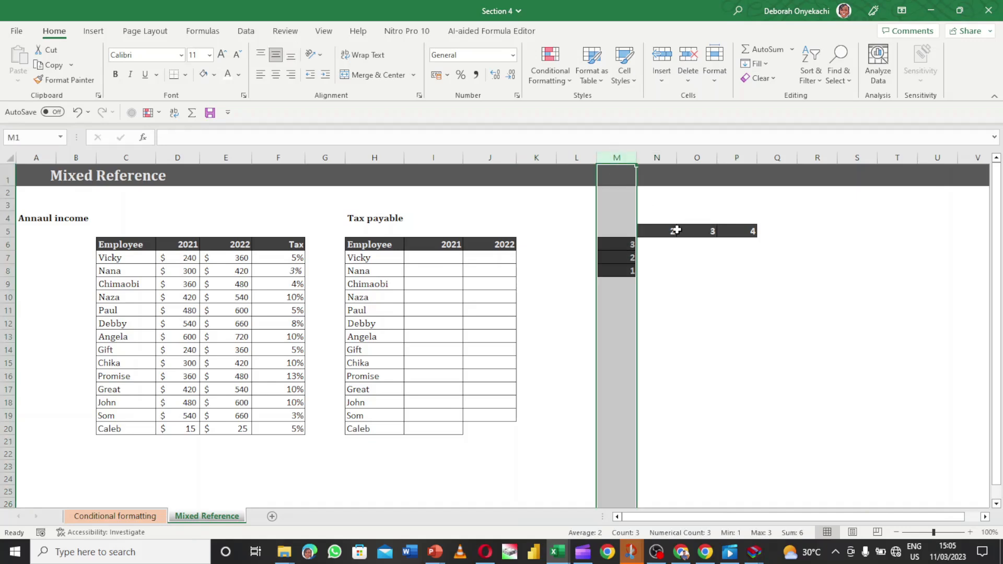
click(667, 243)
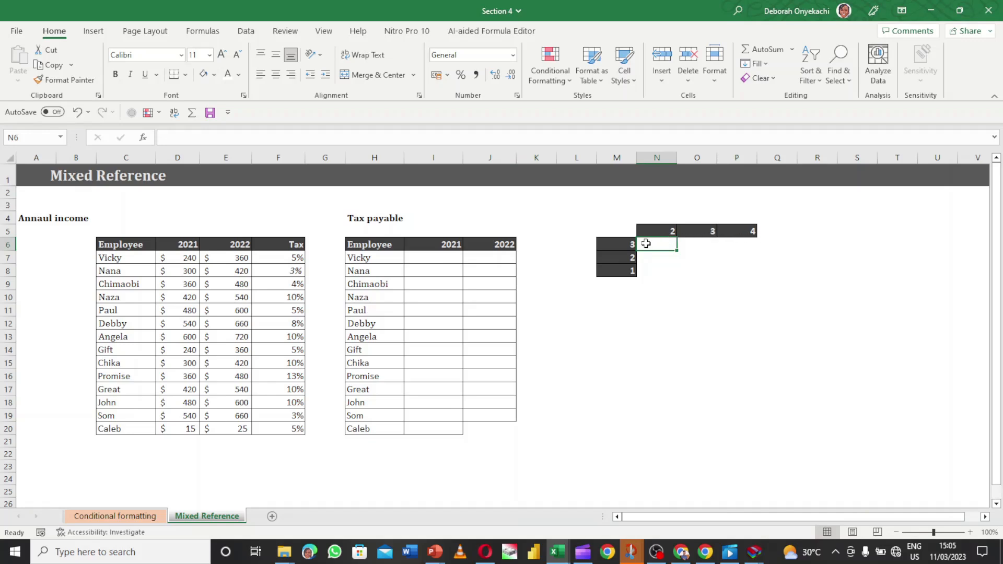
text(=)
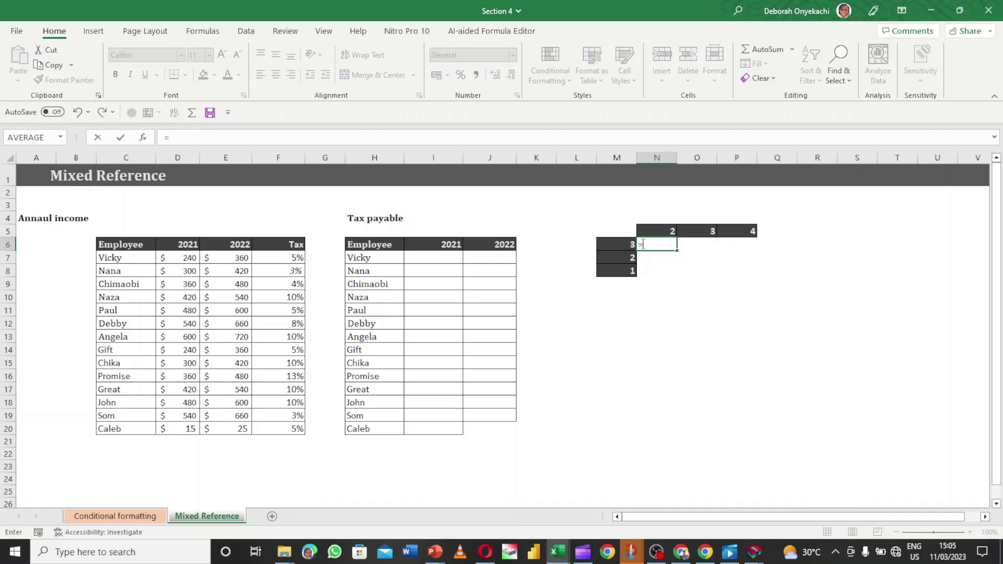
click(627, 246)
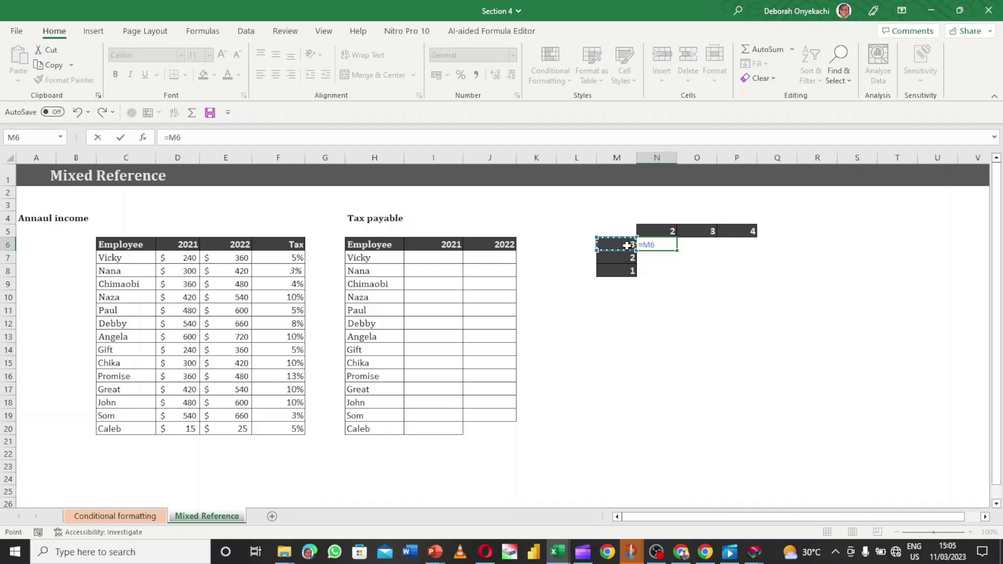
text(*)
click(663, 231)
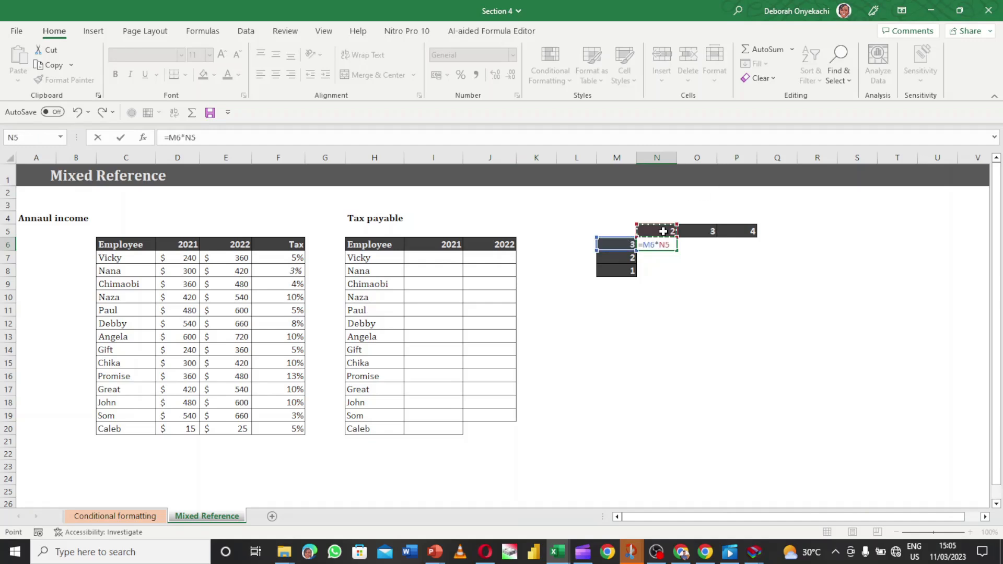
text(\)
key(BackSpace)
key(BackSpace)
key(BackSpace)
key(BackSpace)
key(BackSpace)
key(BackSpace)
key(BackSpace)
key(Return)
key(ctrl+z)
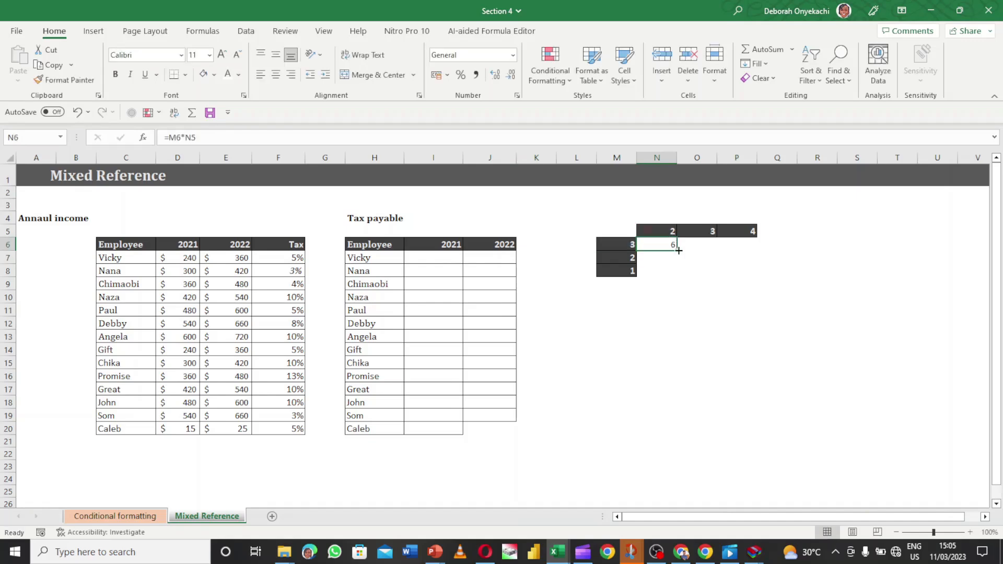
Copy N6's formula across to P6, giving 18 and 72, and check O6
drag(676, 250, 681, 249)
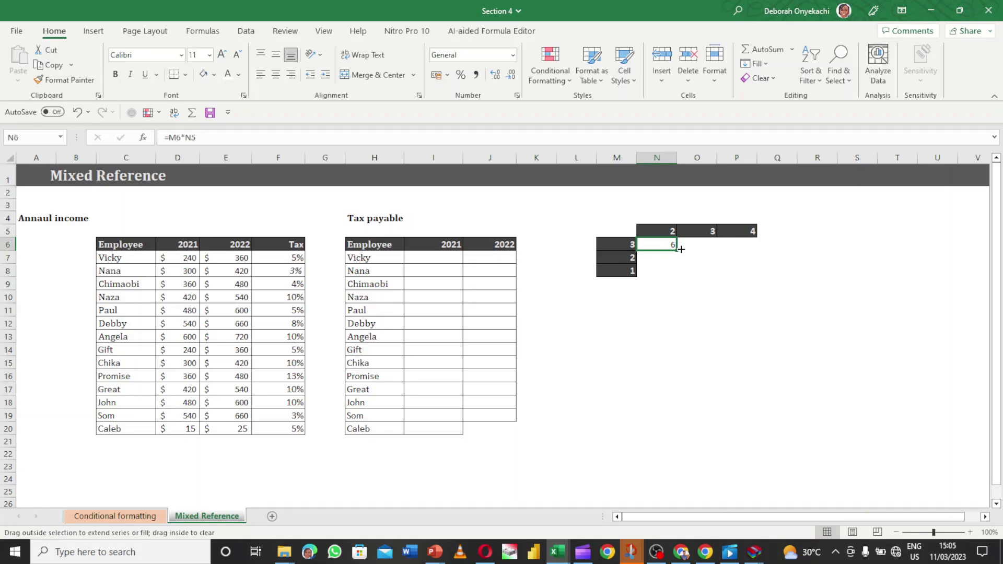
drag(681, 250, 747, 247)
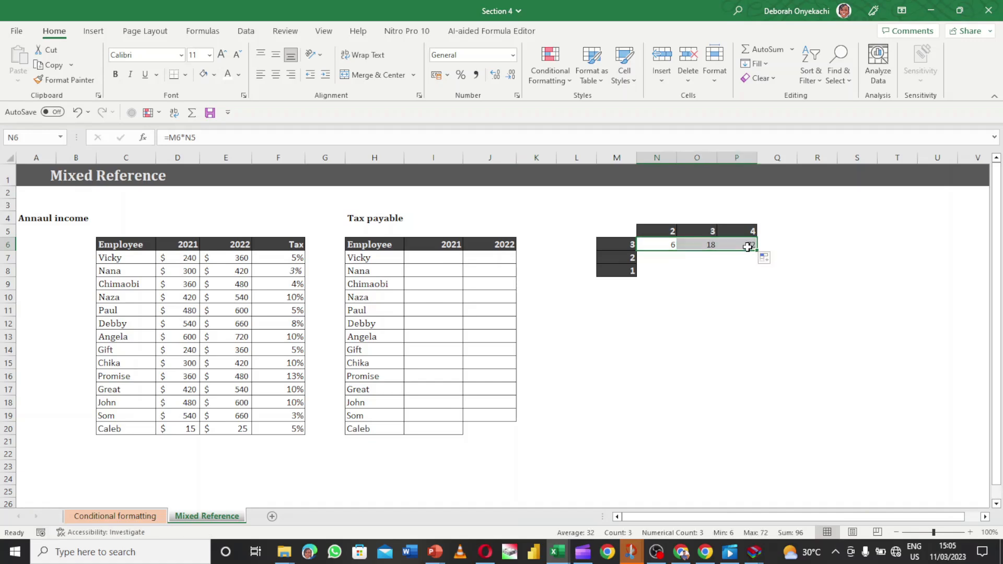
click(710, 244)
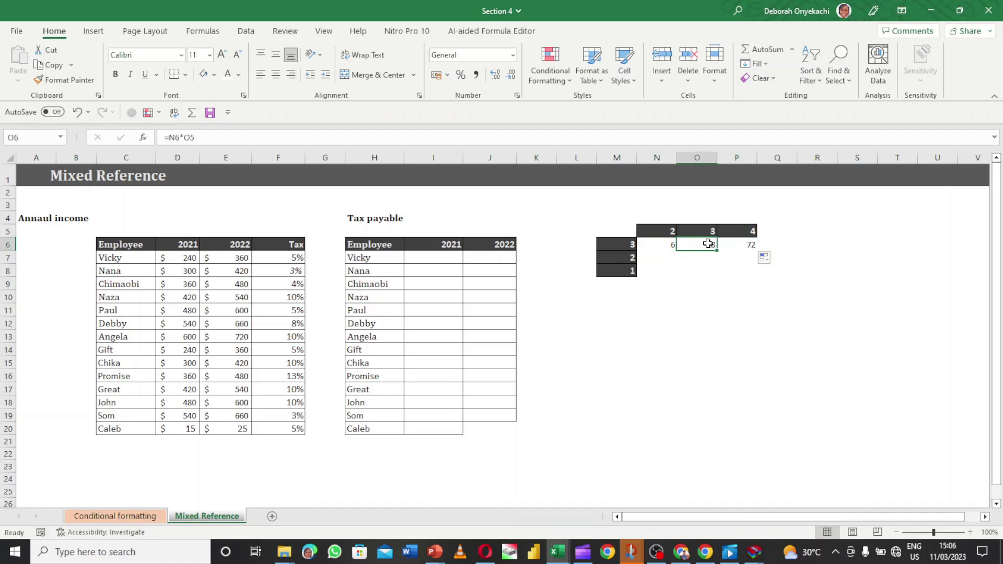
click(656, 245)
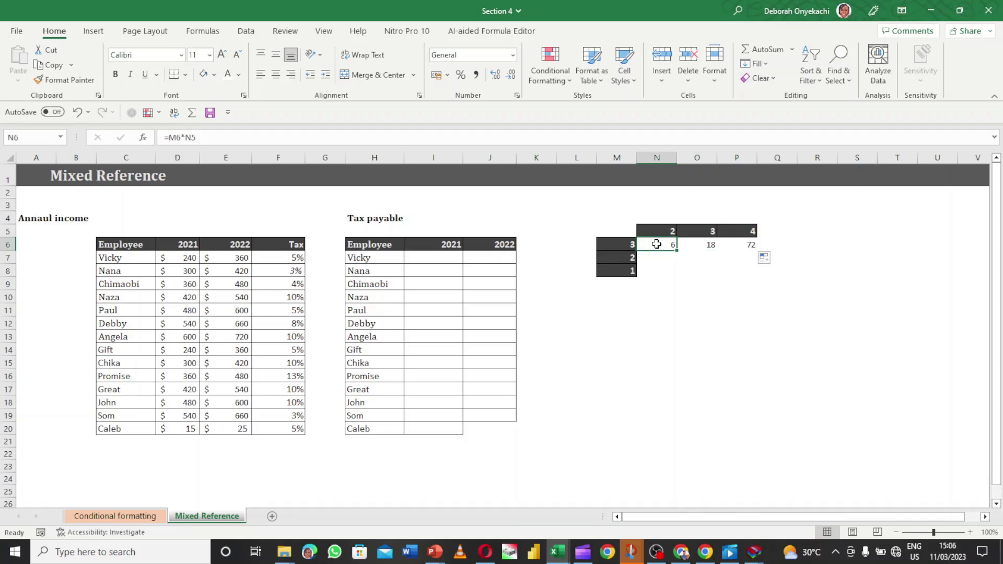
double_click(657, 244)
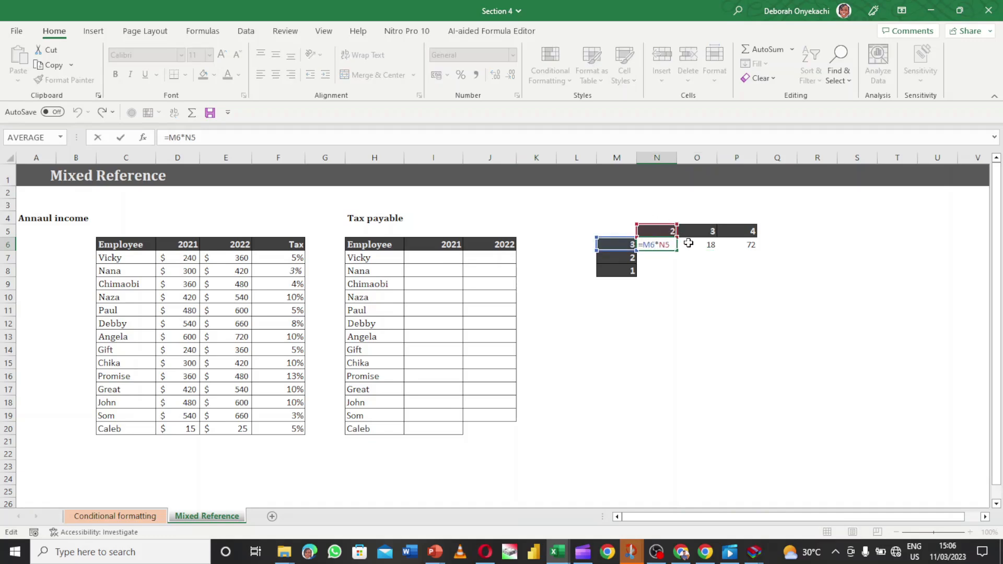
key(Return)
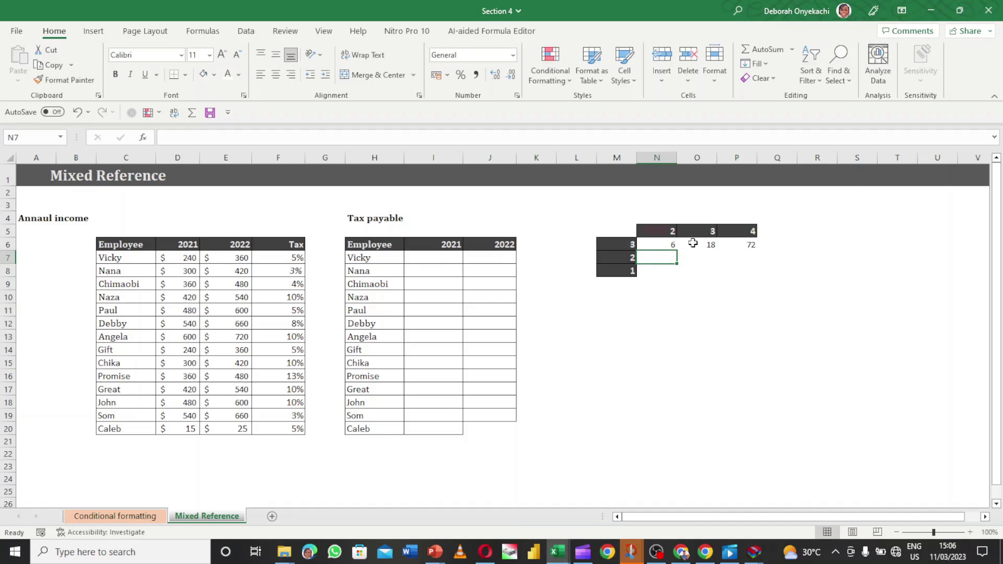
double_click(693, 243)
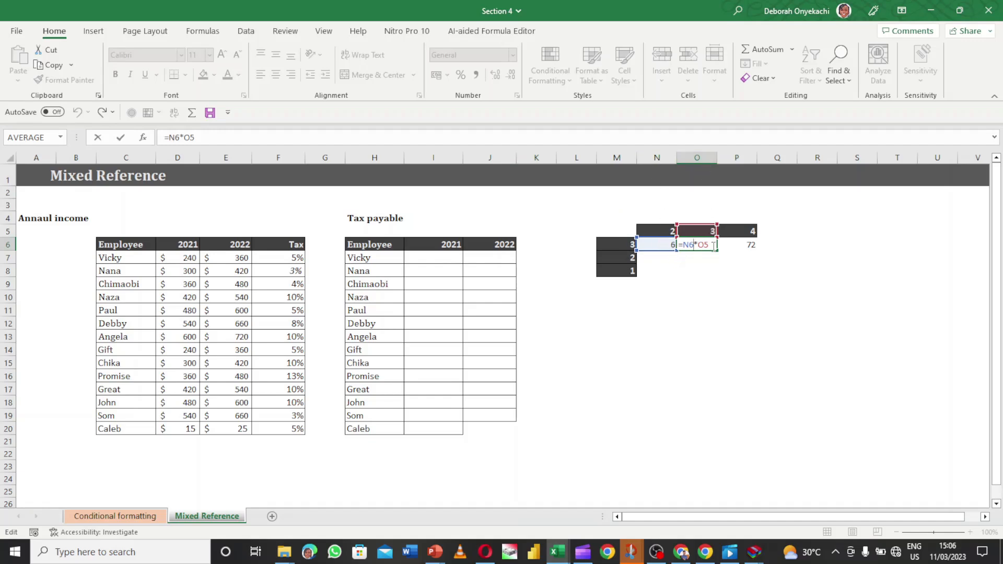
key(Return)
double_click(747, 245)
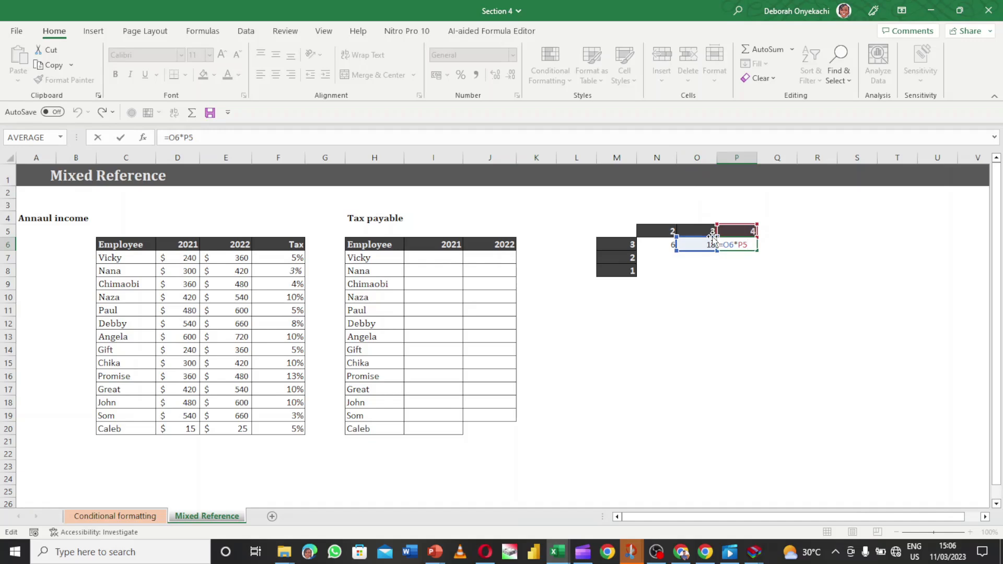
key(Return)
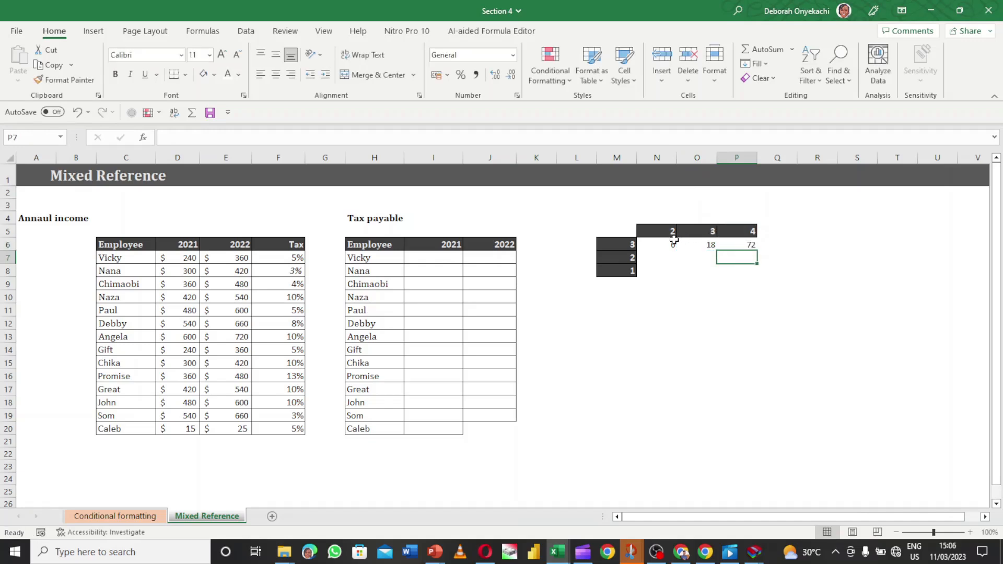
click(673, 241)
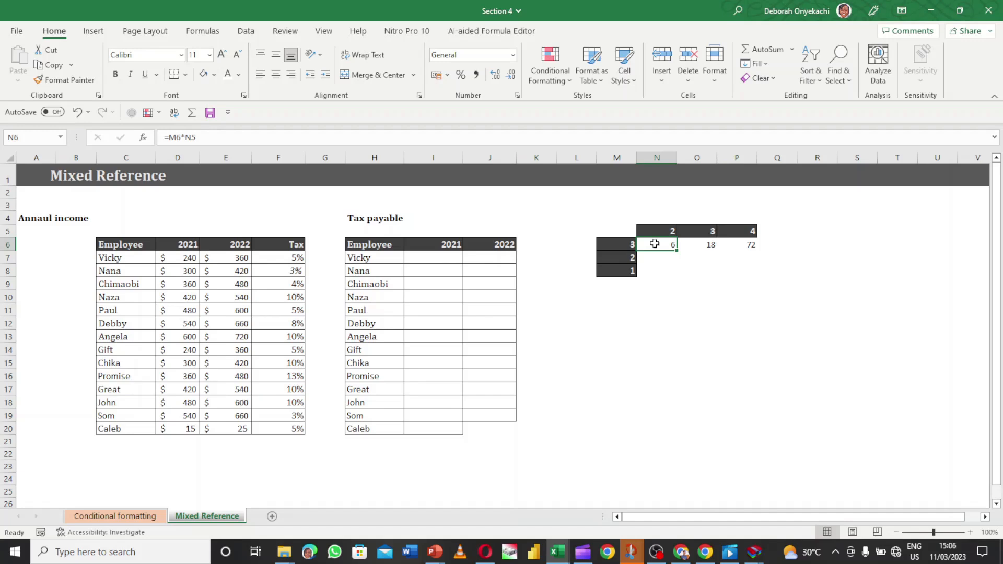
double_click(654, 244)
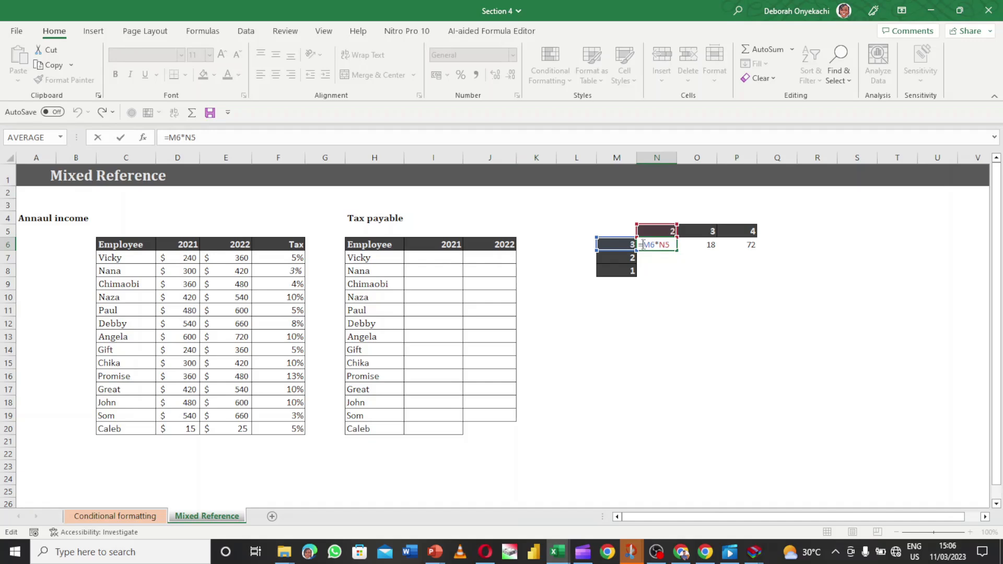
Lock column M in N6's formula, making it =$M6*N5
click(644, 244)
text($)
key(Return)
Copy =$M6*N5 across to P6 and inspect the P6 and O6 formulas
click(654, 243)
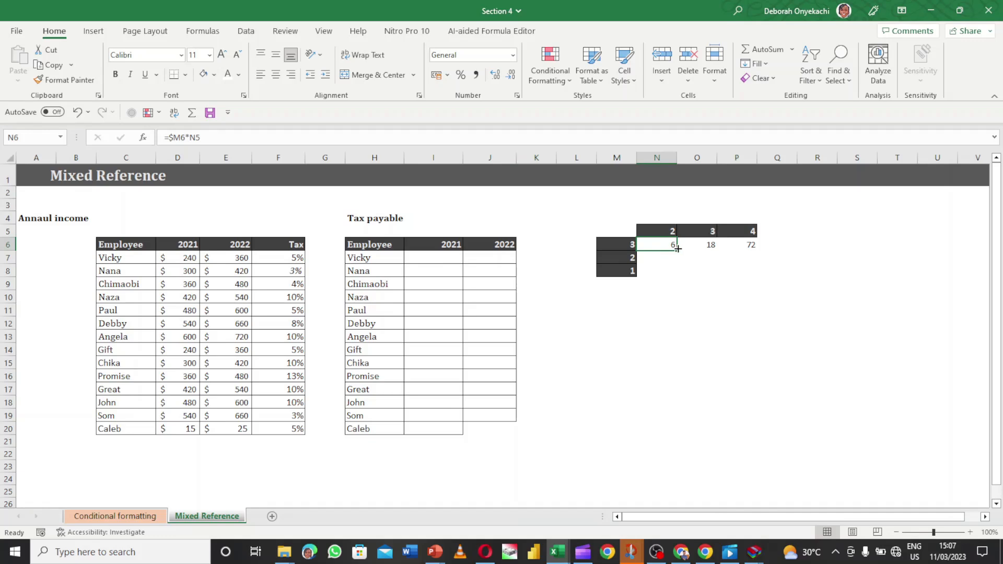
drag(677, 248, 746, 249)
click(749, 246)
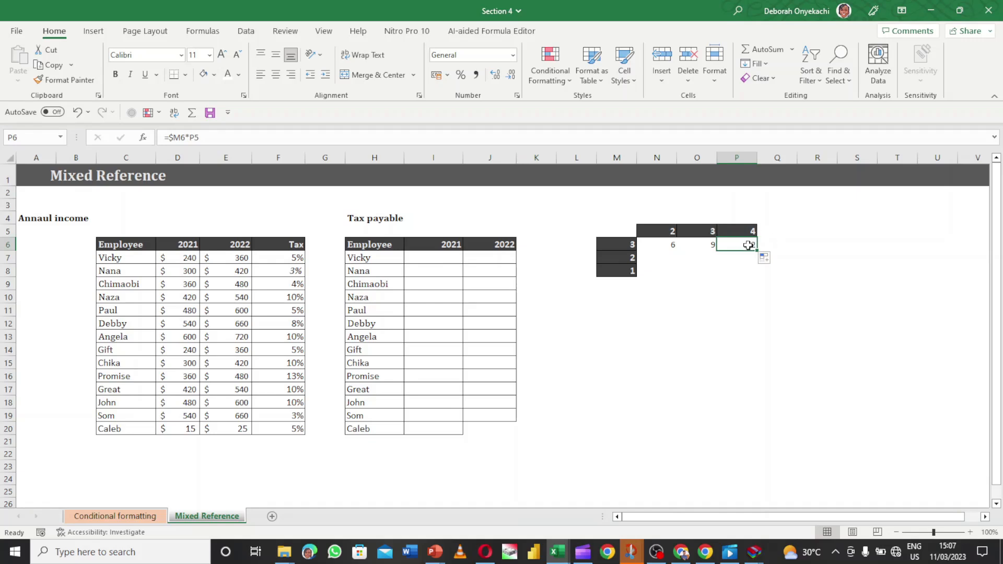
double_click(749, 245)
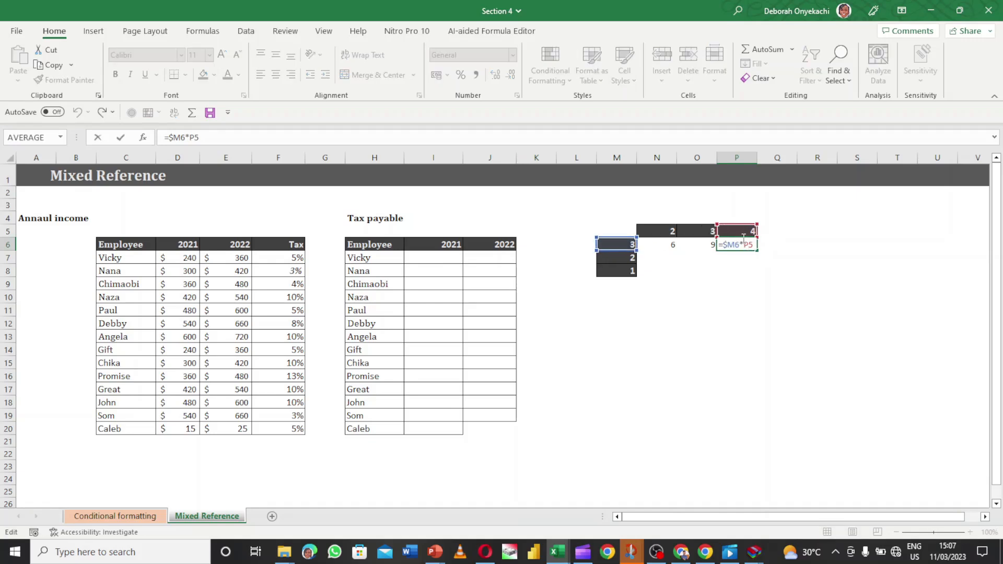
key(Escape)
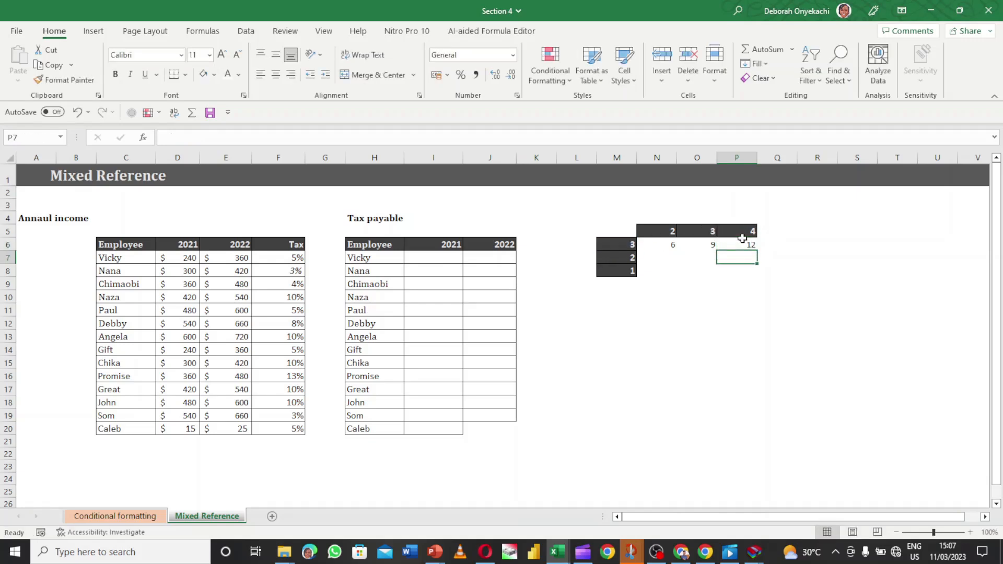
double_click(707, 246)
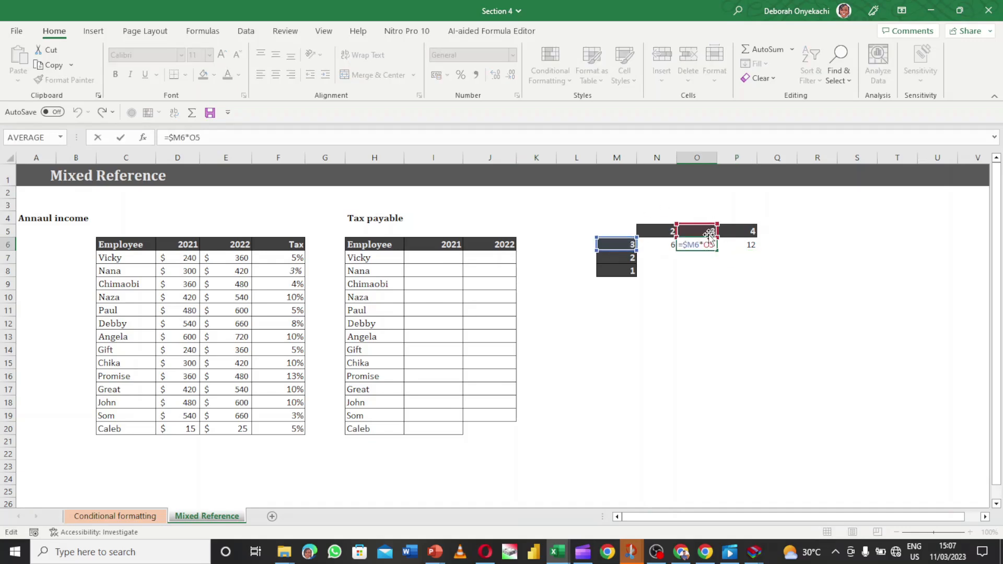
key(Return)
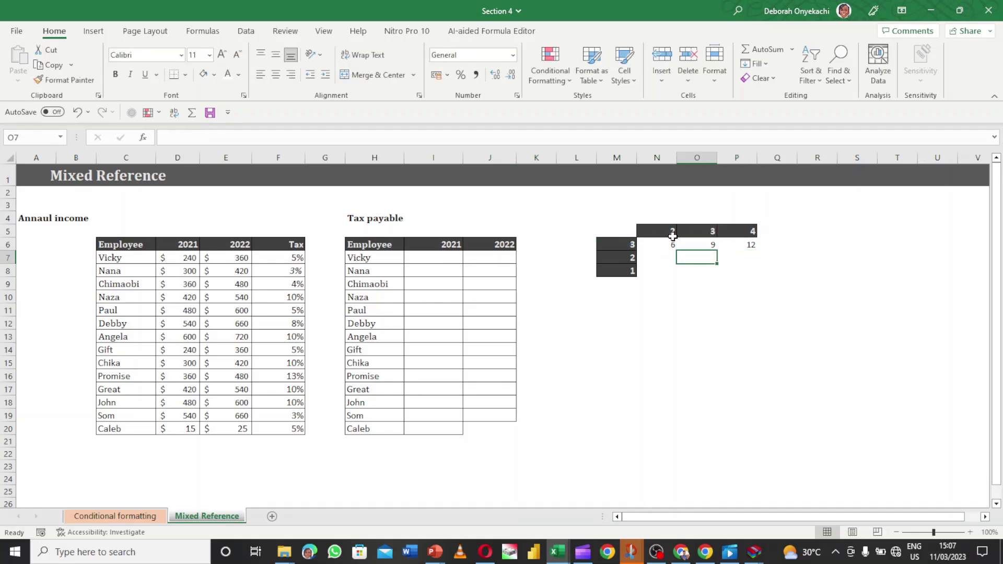
click(668, 244)
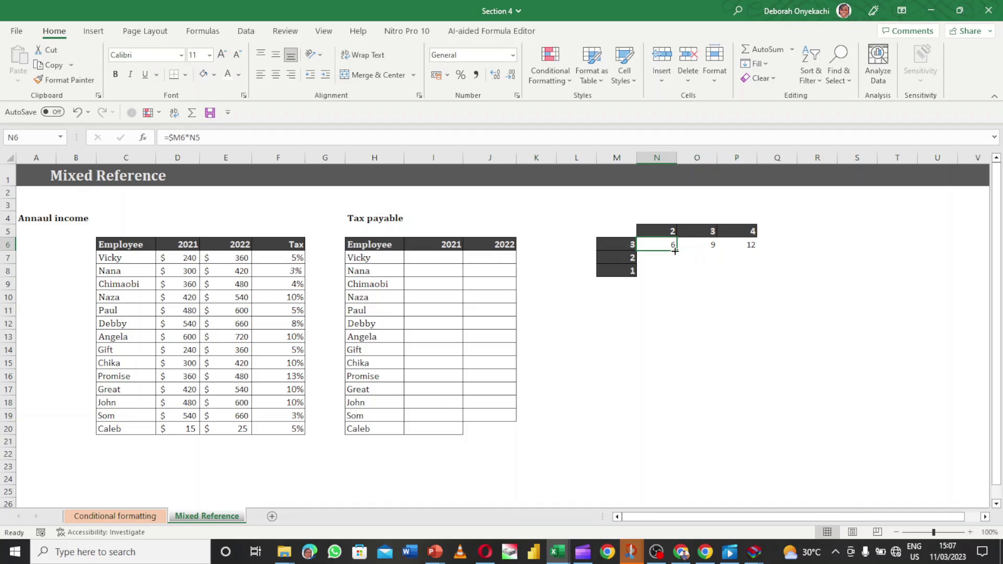
Copy N6's formula down into N7, which gives an incorrect 12 from =$M7*N6
drag(674, 252, 675, 261)
click(679, 259)
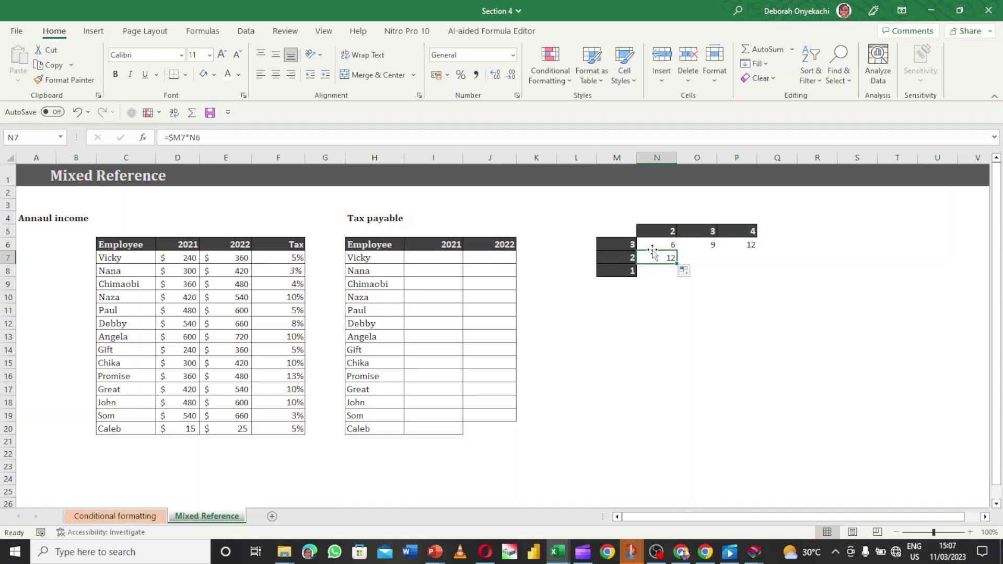
click(701, 269)
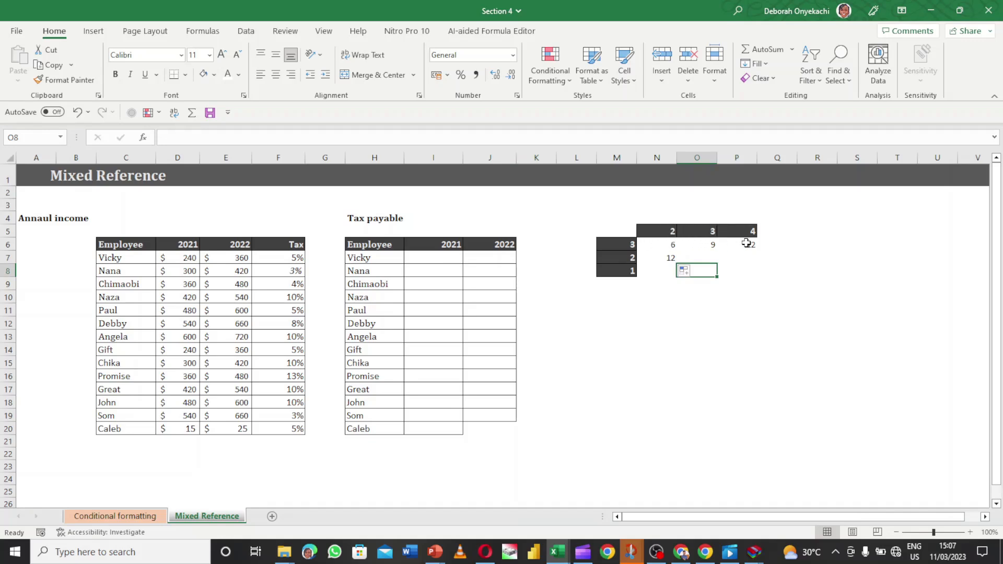
click(667, 245)
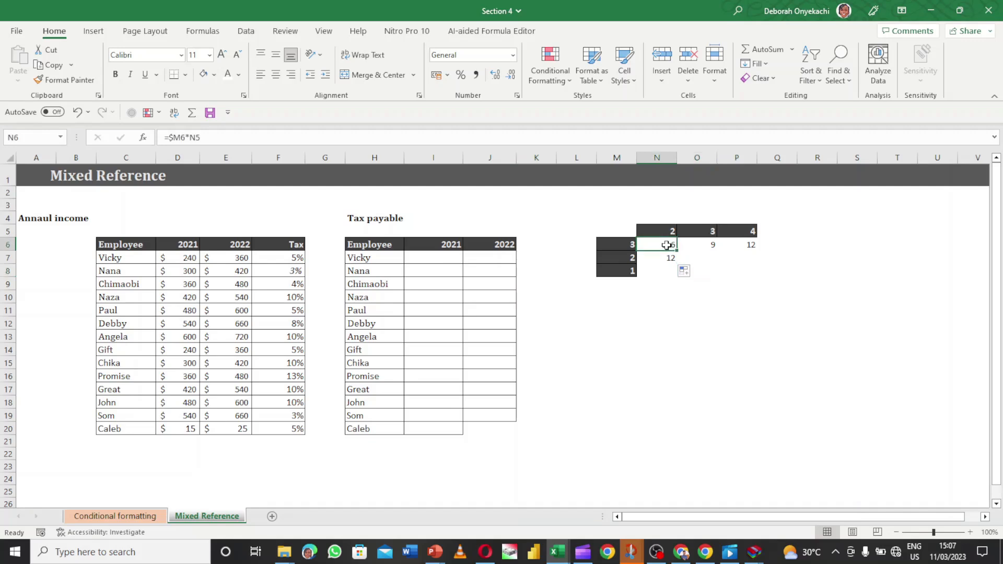
Change N6 to =$M6*N$5 and copy it down into N7
double_click(667, 246)
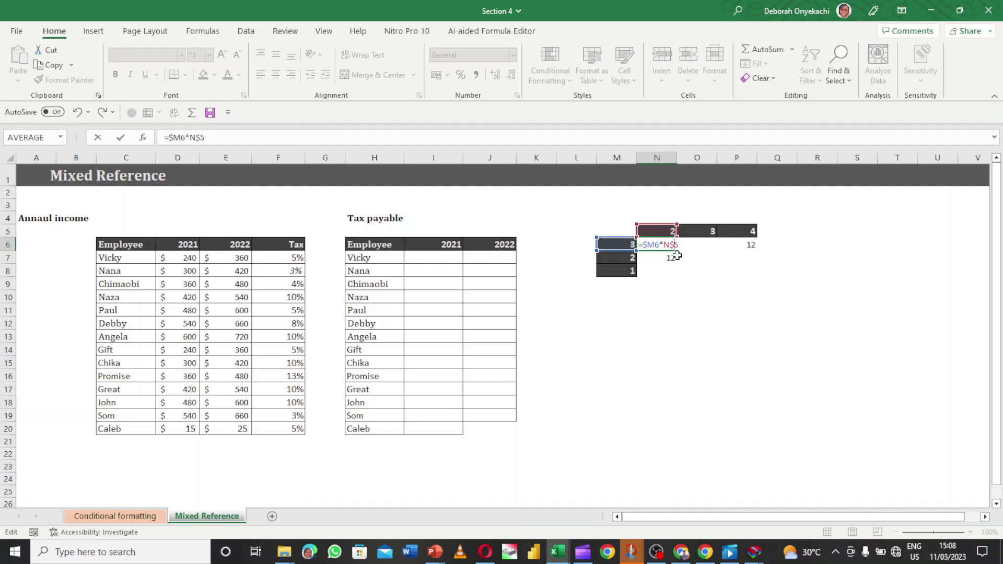
key(Return)
click(673, 243)
drag(679, 249, 674, 269)
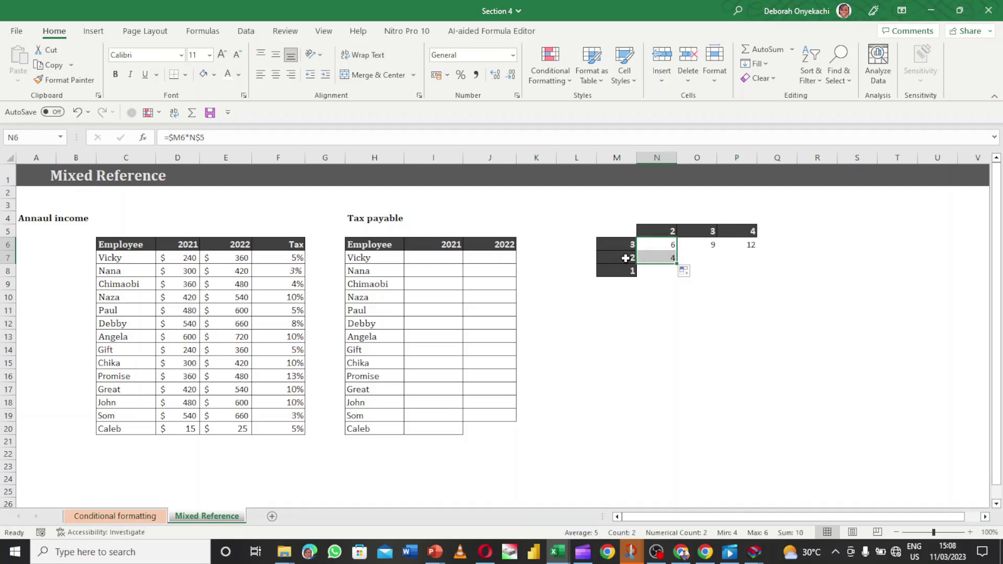
Copy N7's formula across to P7 and check it, giving 4, 6, 8
click(671, 261)
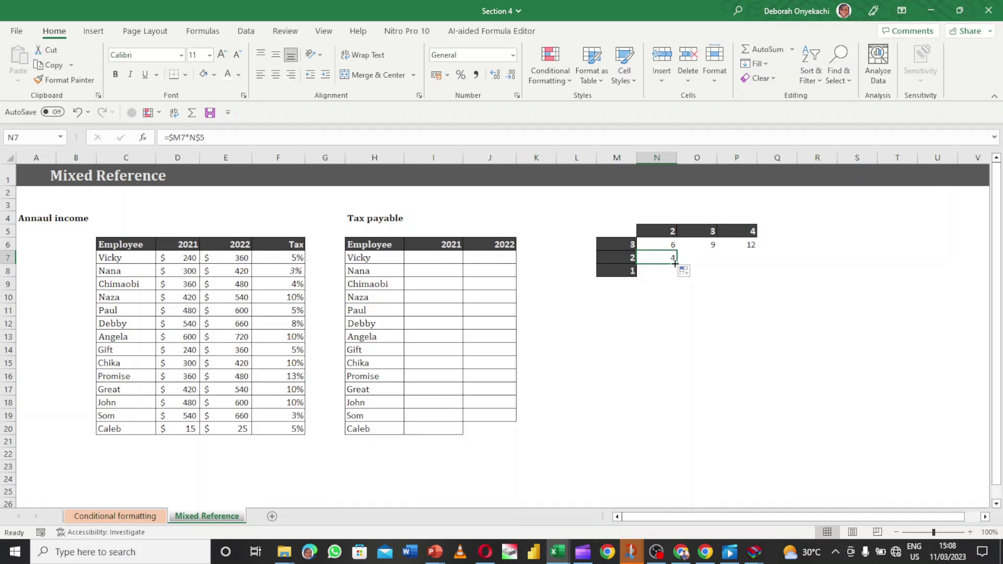
drag(674, 263, 744, 261)
click(719, 258)
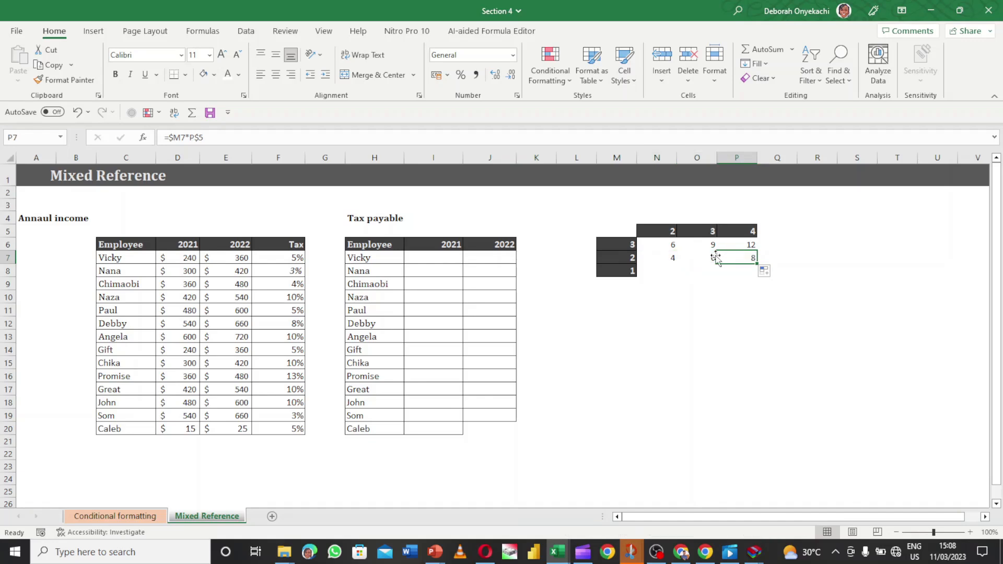
double_click(736, 258)
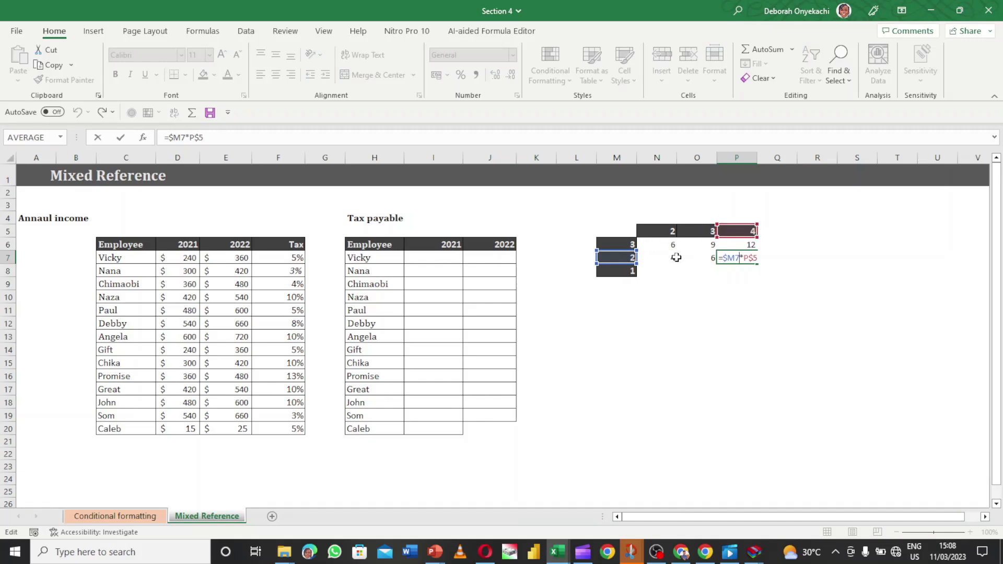
key(Return)
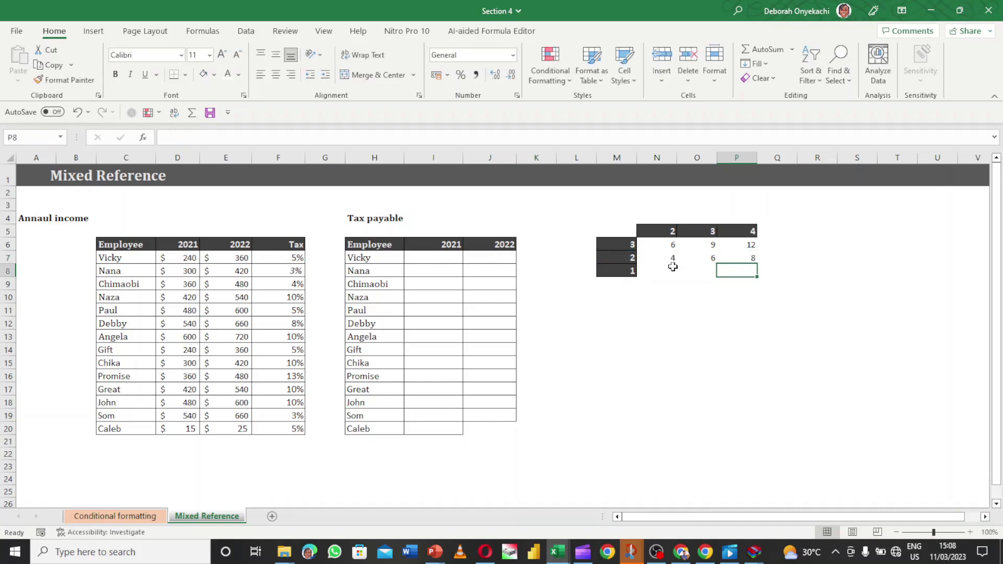
Fill grid row 8 from row 7, giving 2, 3, 4, and check P8's formula
click(670, 267)
click(670, 258)
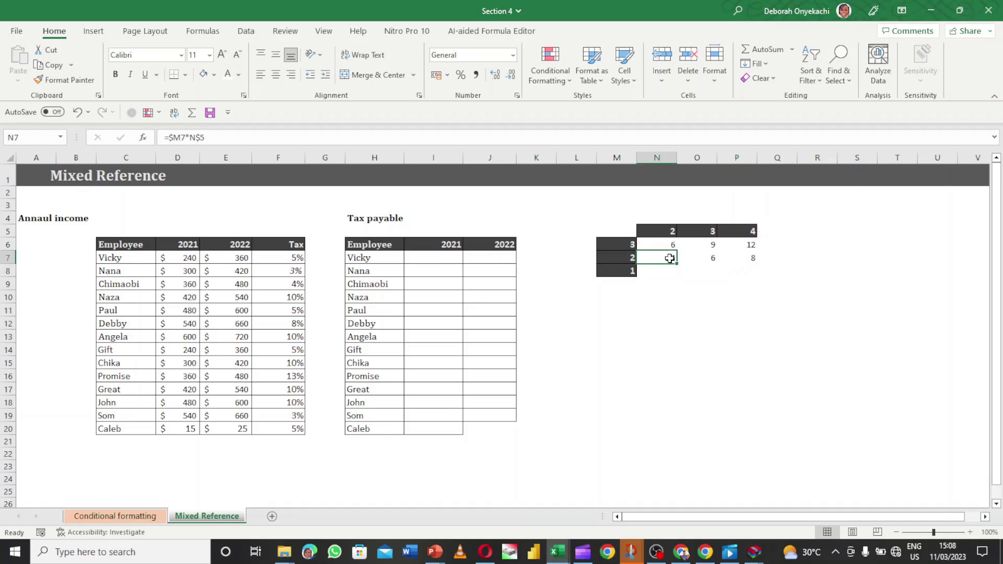
drag(676, 264, 744, 280)
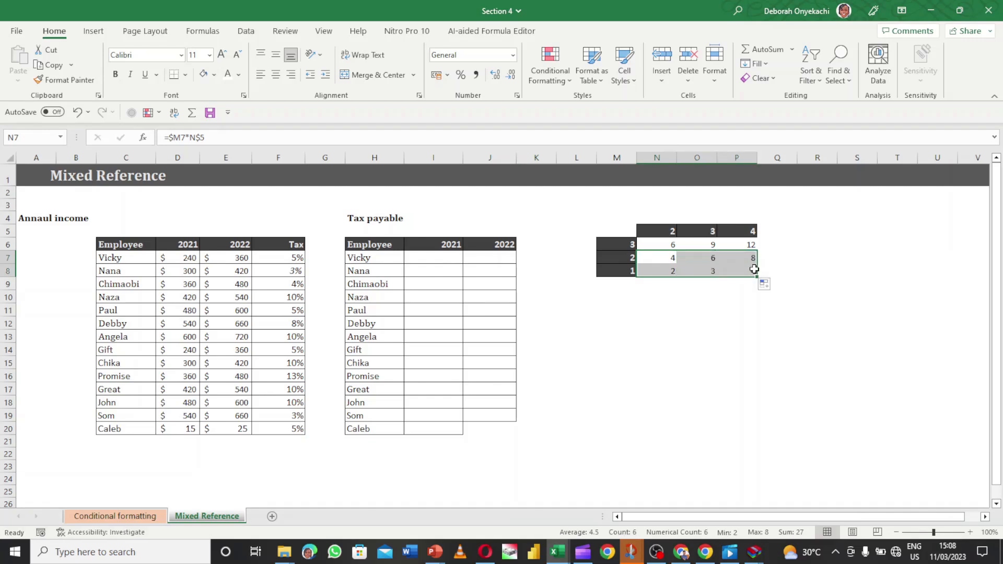
double_click(752, 269)
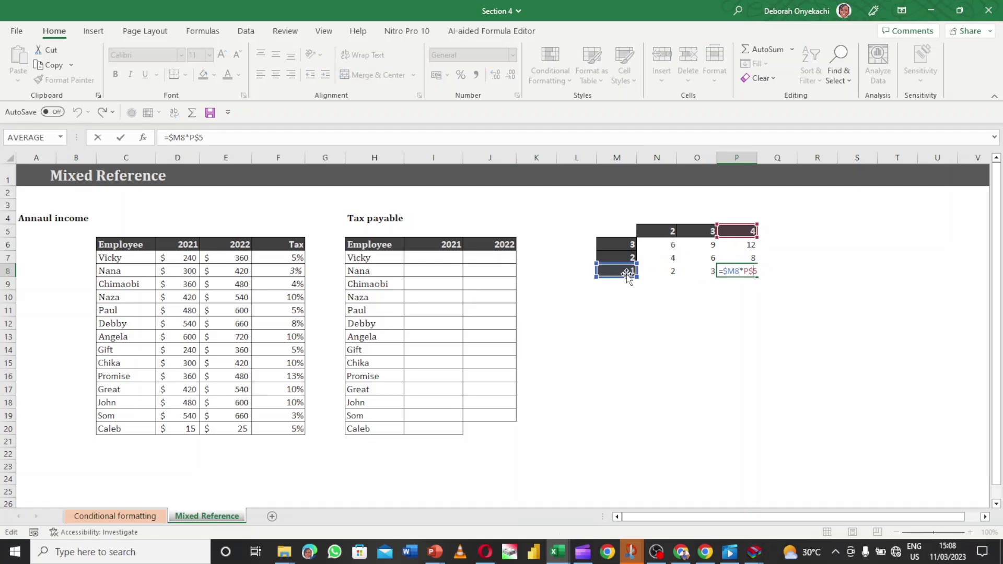
key(Return)
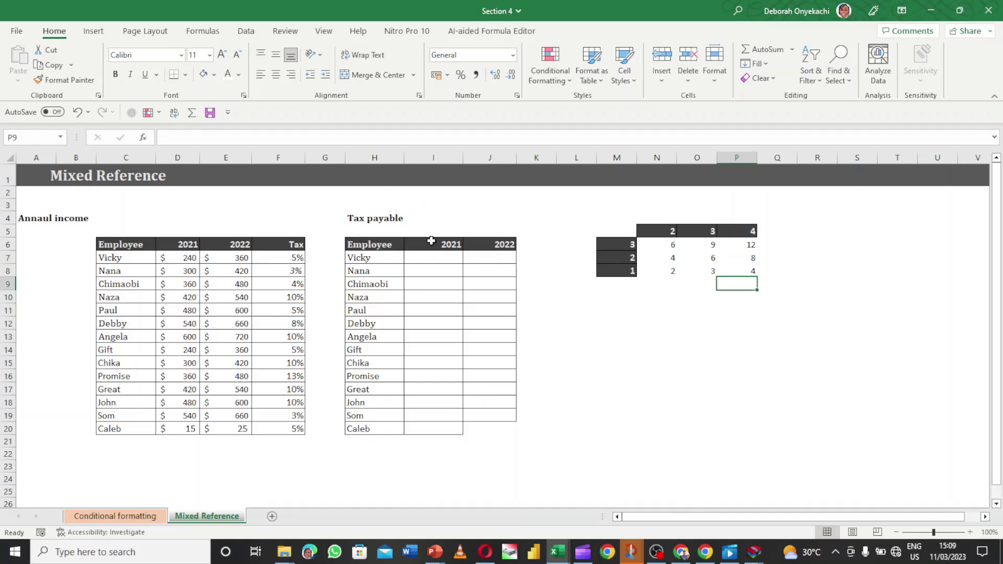
click(431, 257)
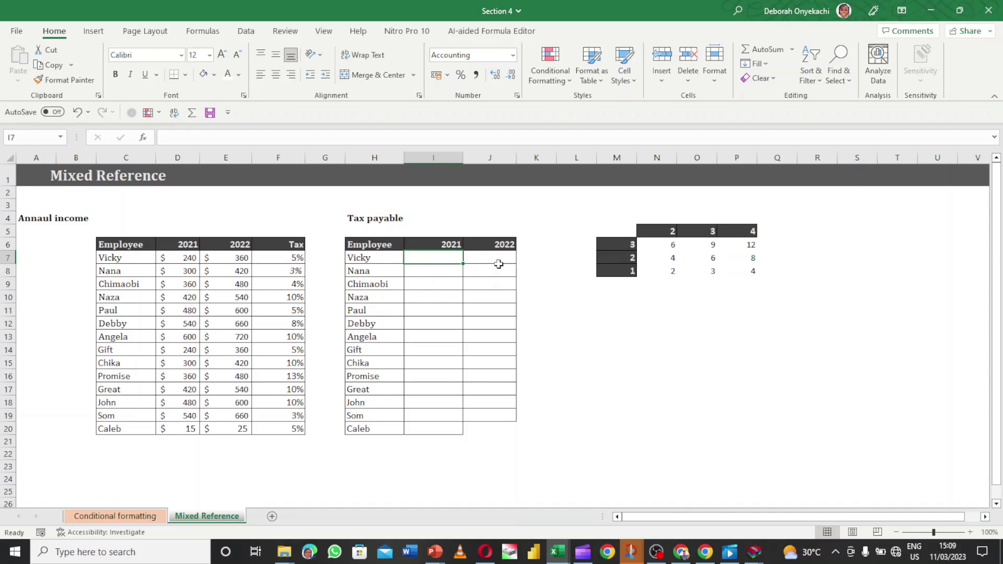
click(288, 158)
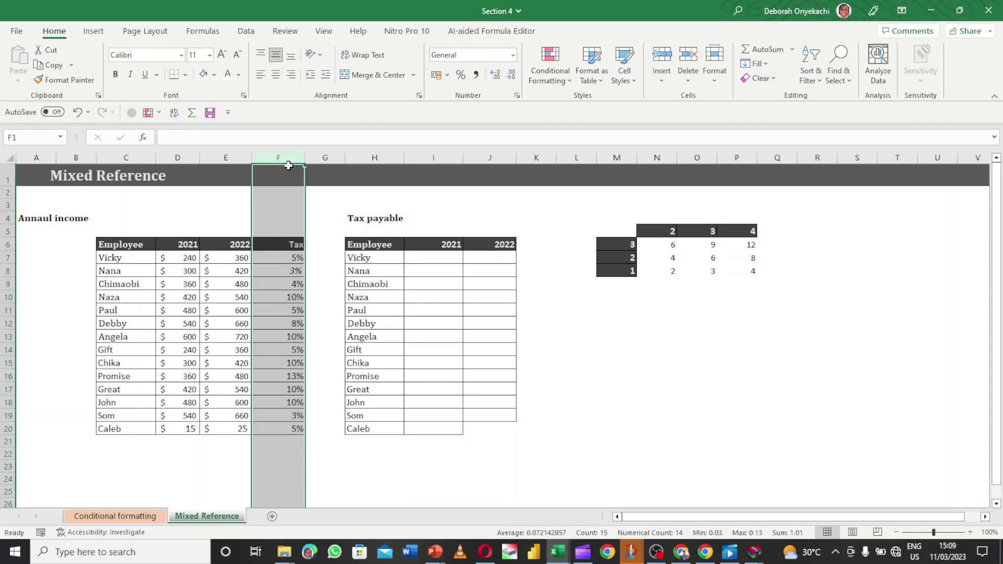
click(418, 259)
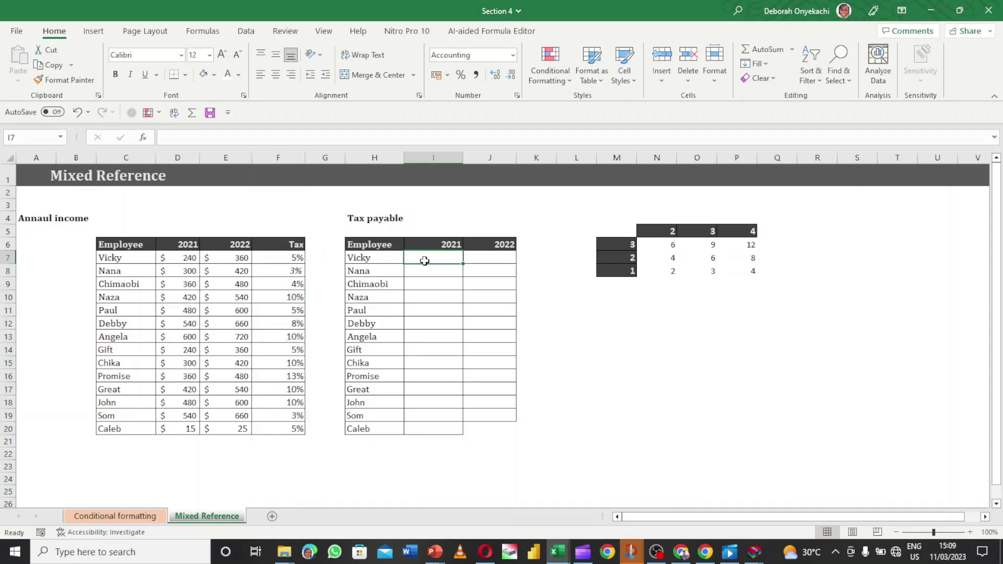
text(=)
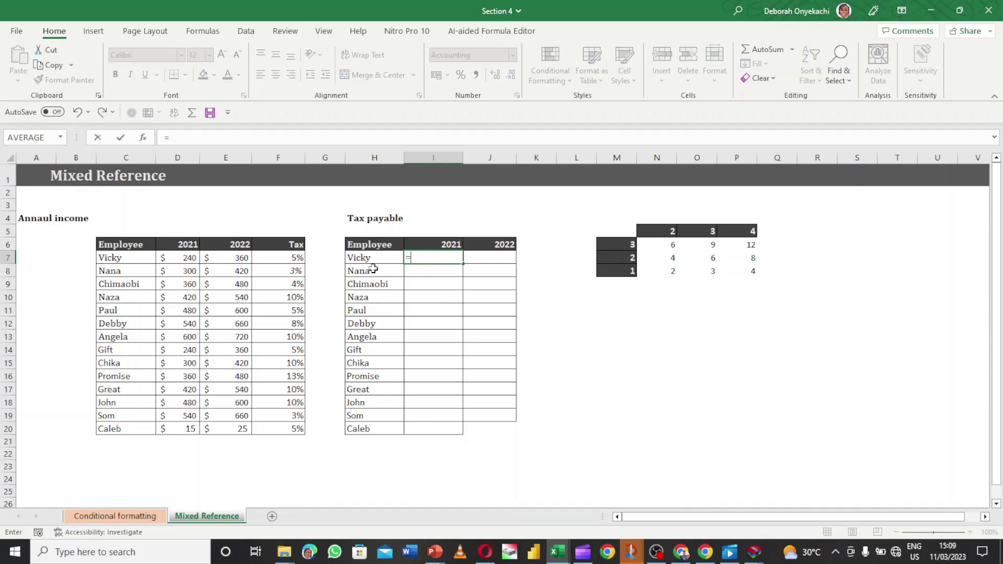
click(192, 258)
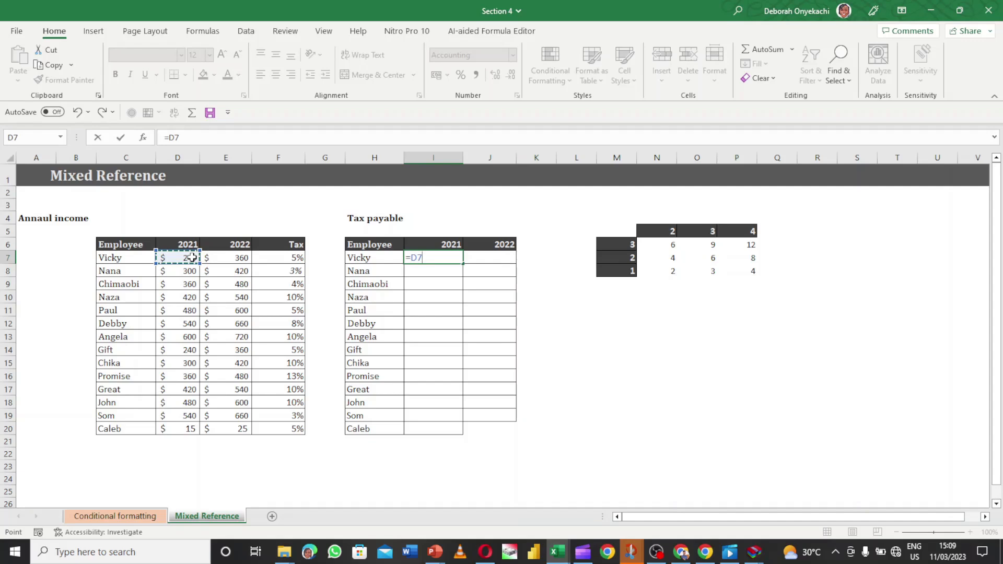
text(*)
click(290, 258)
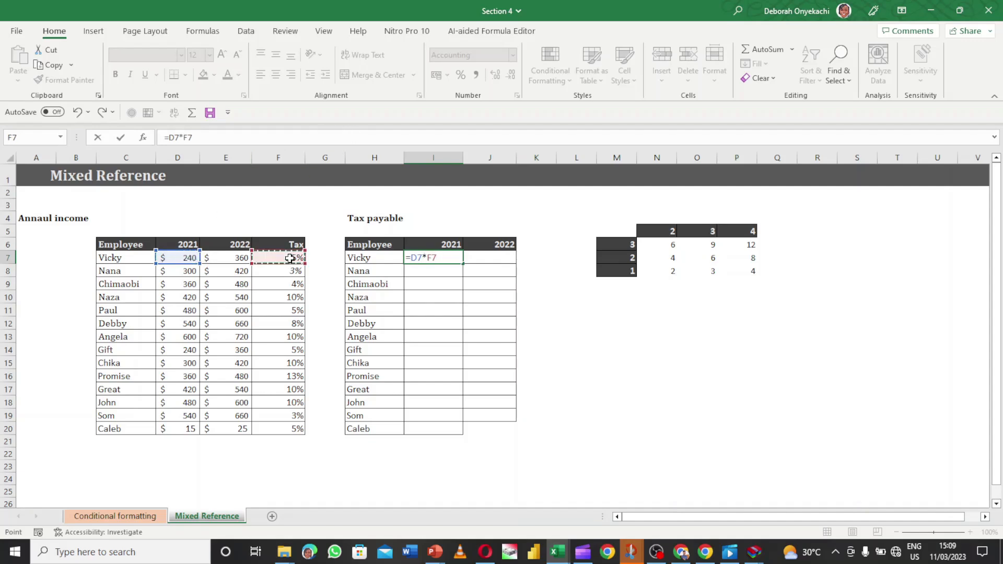
key(ctrl+Return)
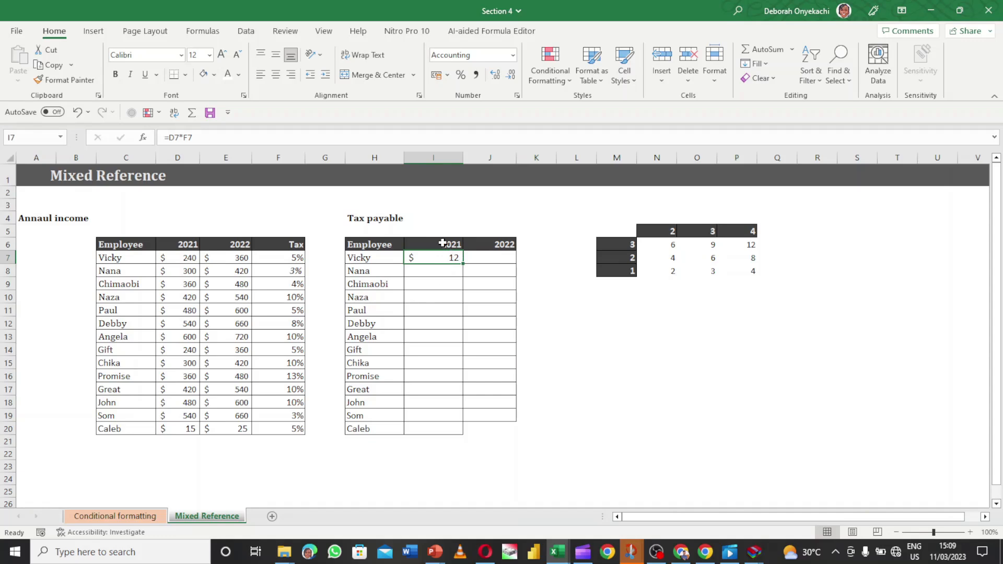
double_click(464, 262)
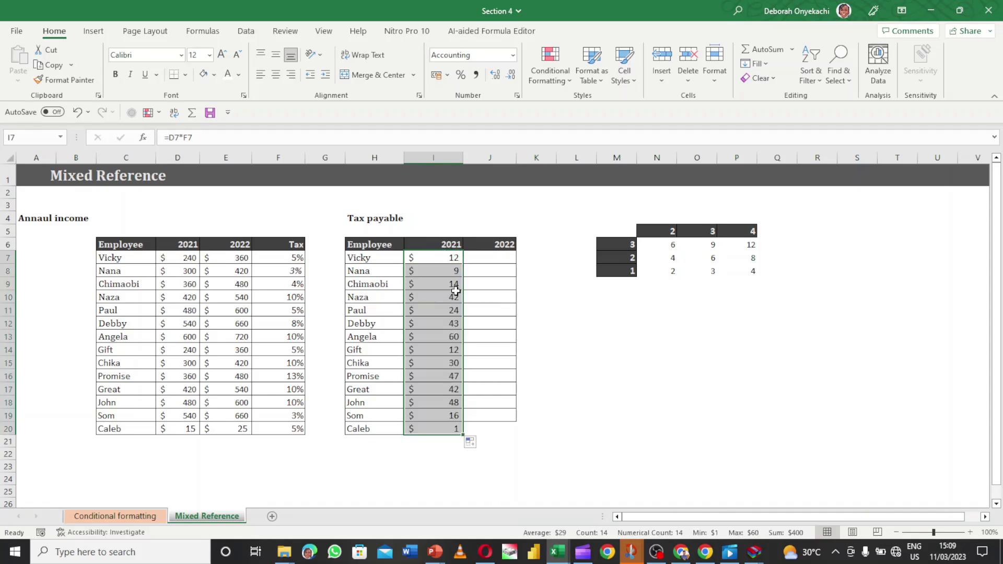
click(450, 267)
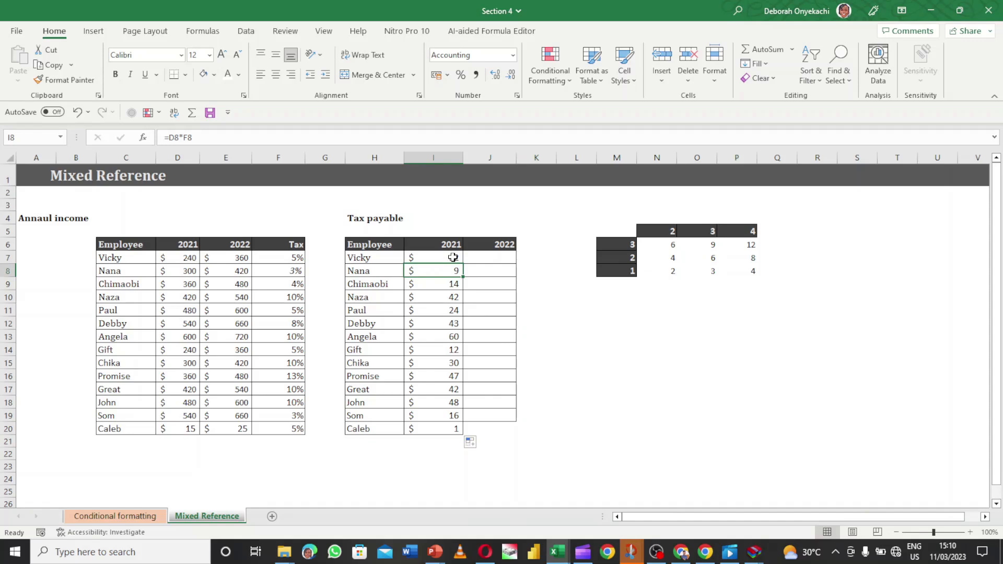
double_click(451, 270)
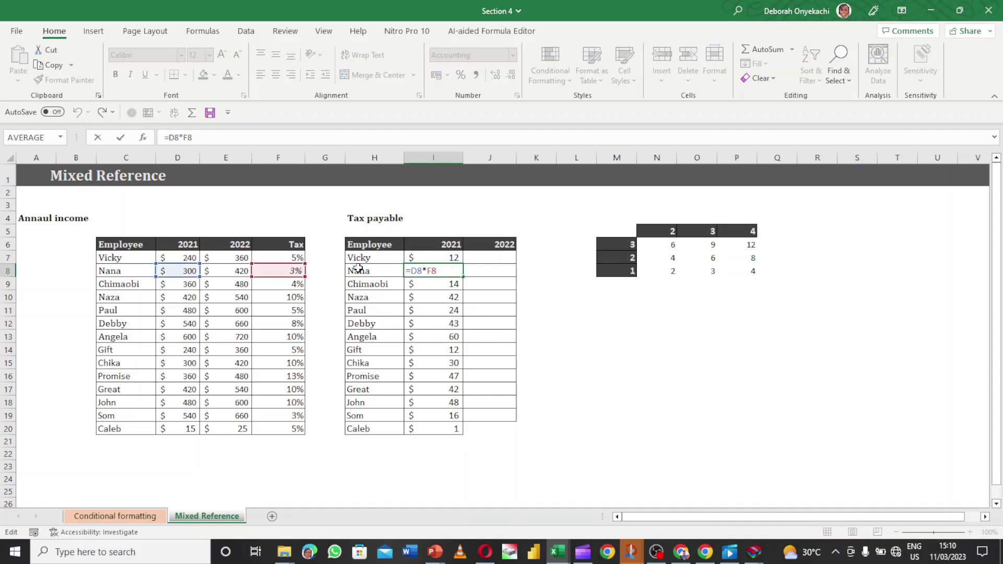
key(Return)
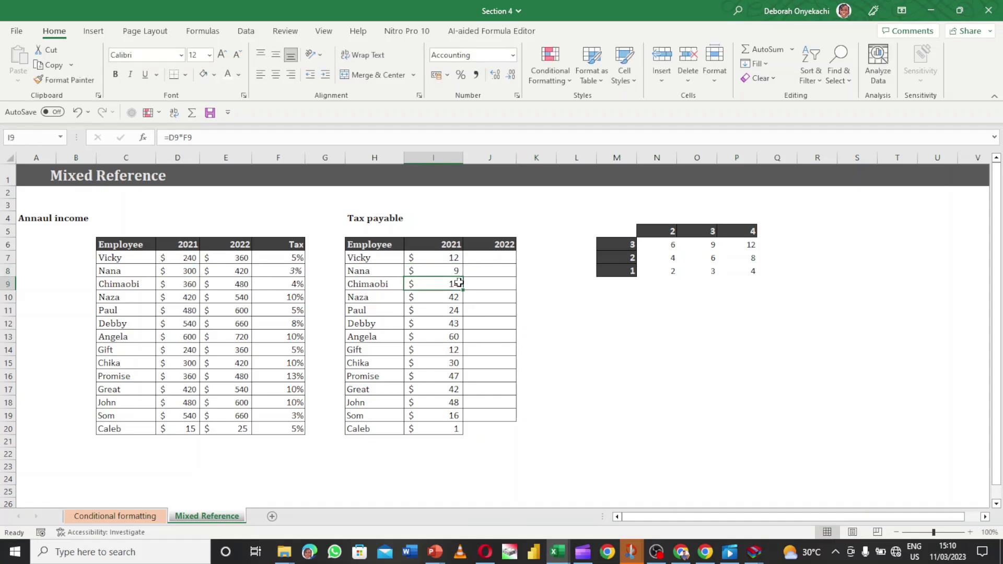
double_click(457, 283)
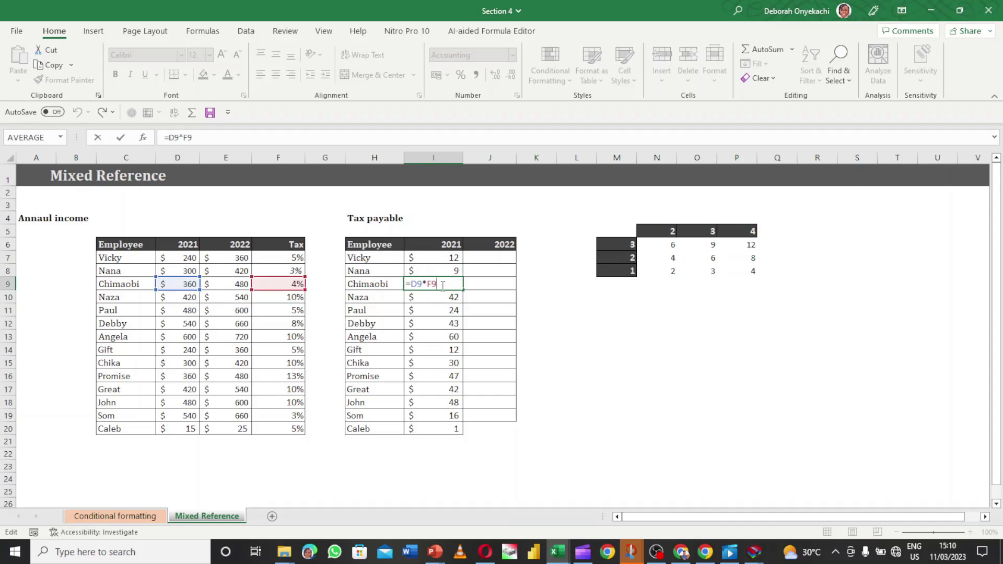
key(Return)
Copy I7's 2021 tax formula across into the 2022 cell J7
click(478, 267)
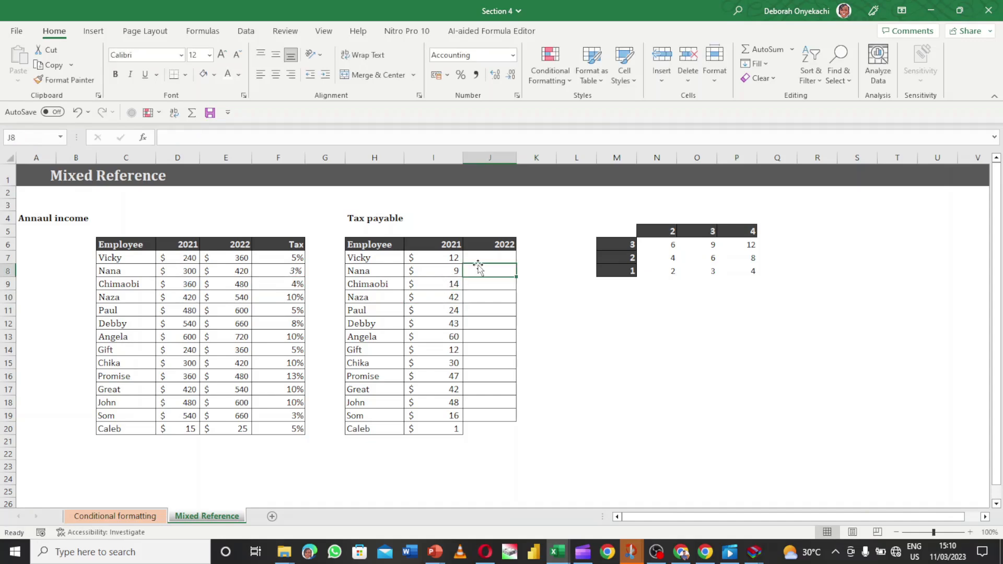
click(457, 259)
drag(463, 262, 502, 263)
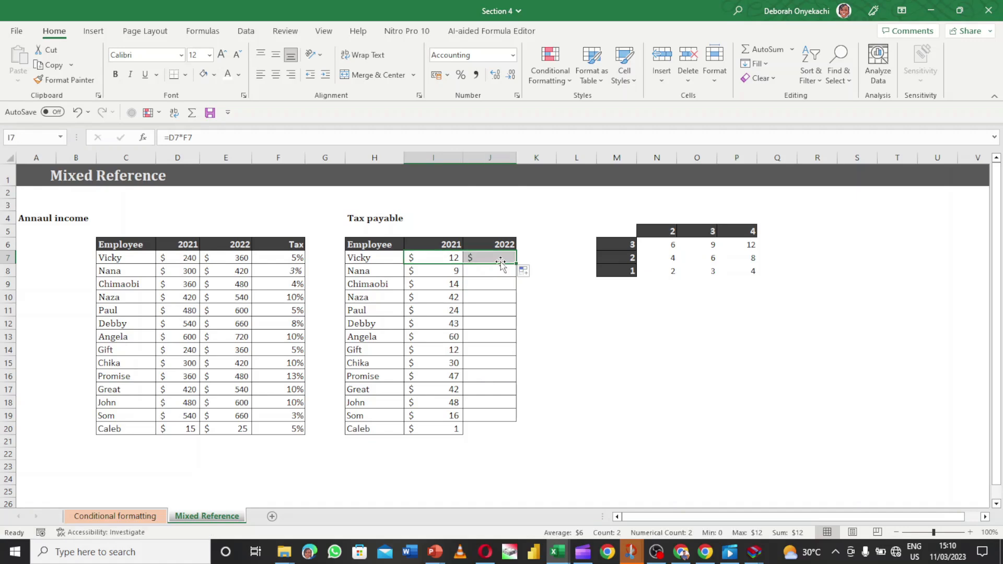
click(501, 257)
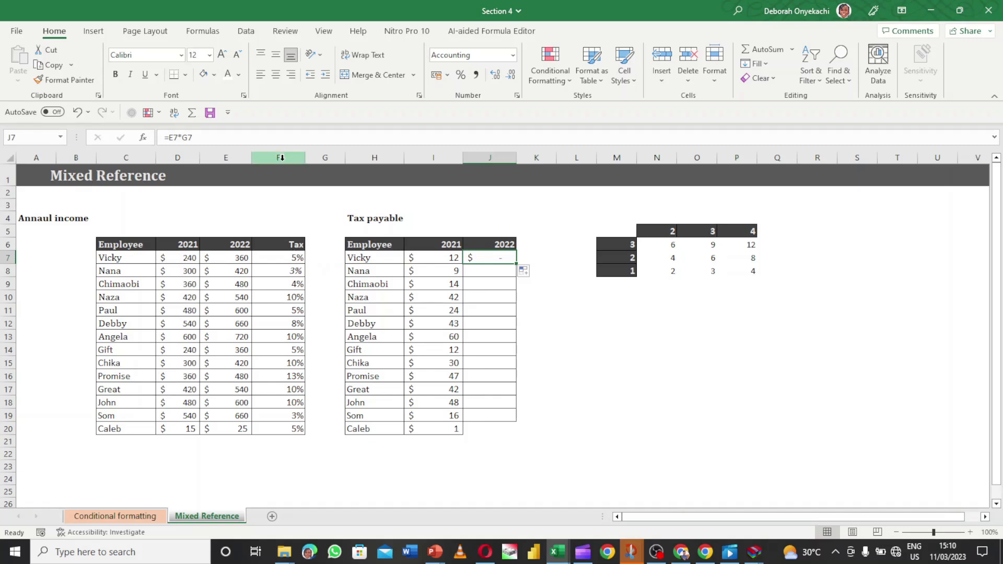
Compare columns F and G and inspect J7's shifted formula =E7*G7
click(282, 158)
click(325, 157)
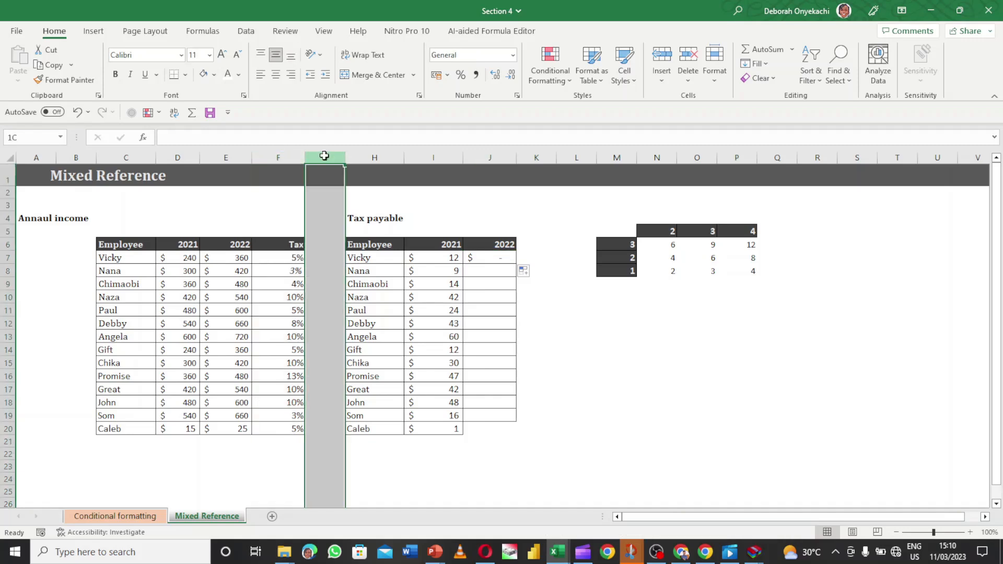
click(282, 159)
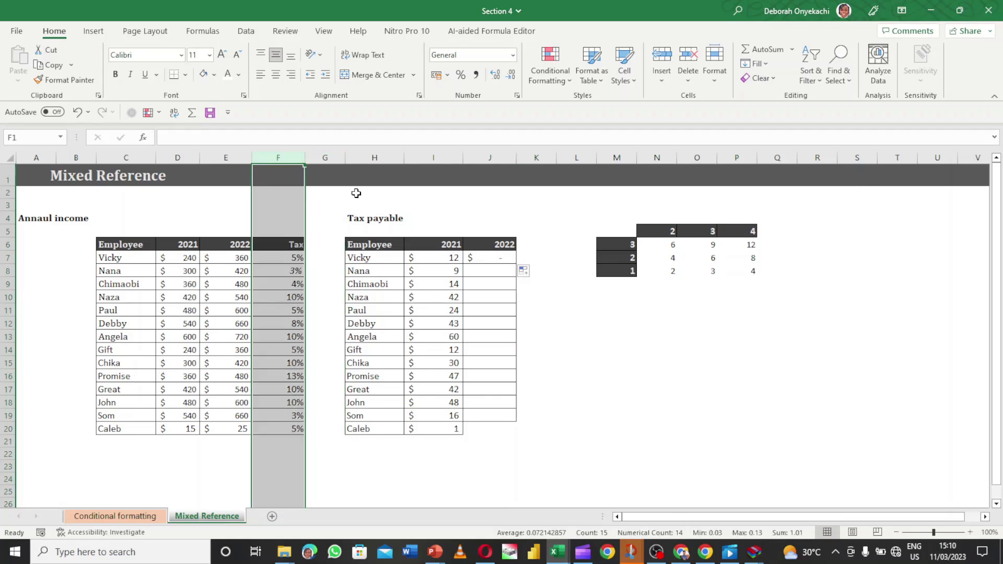
double_click(493, 258)
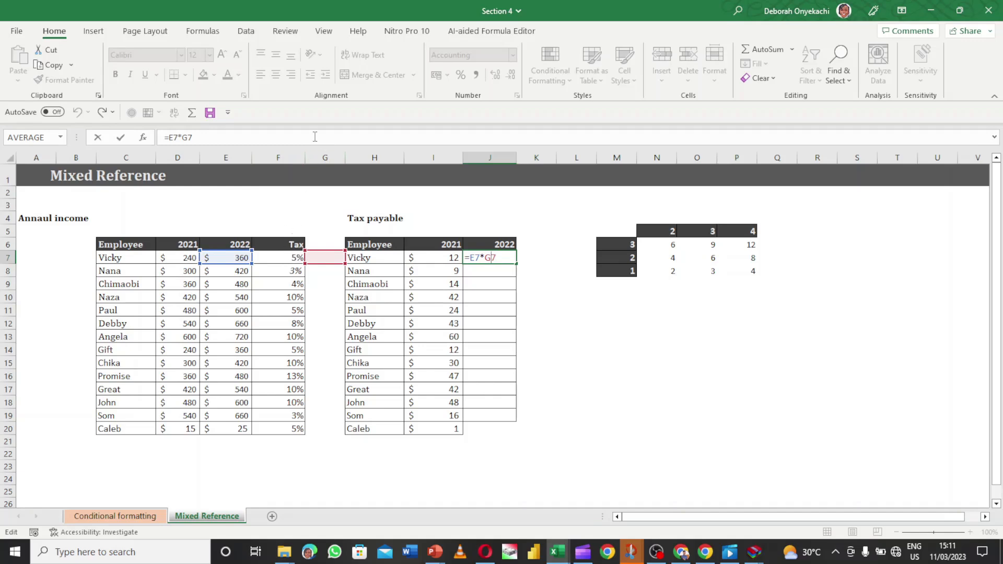
click(232, 160)
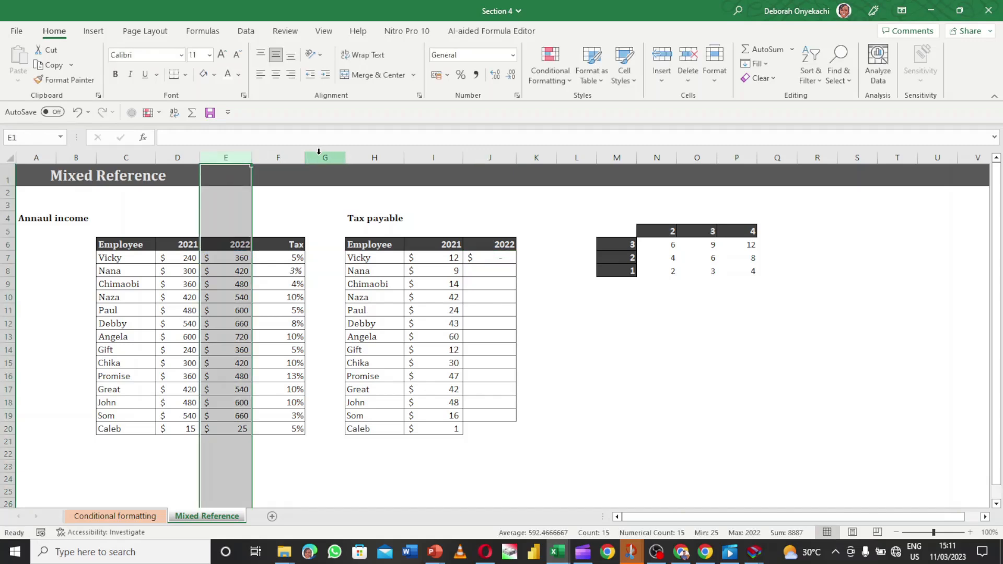
Compare the 5% rate in F7 with cells J7 and I7, then open I7's =D7*F7 for editing
click(321, 157)
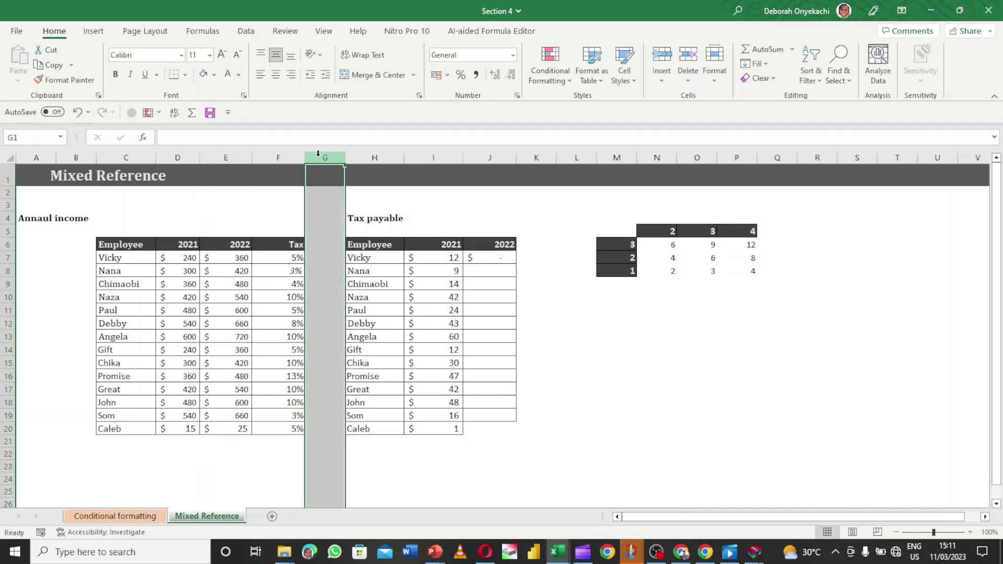
click(281, 257)
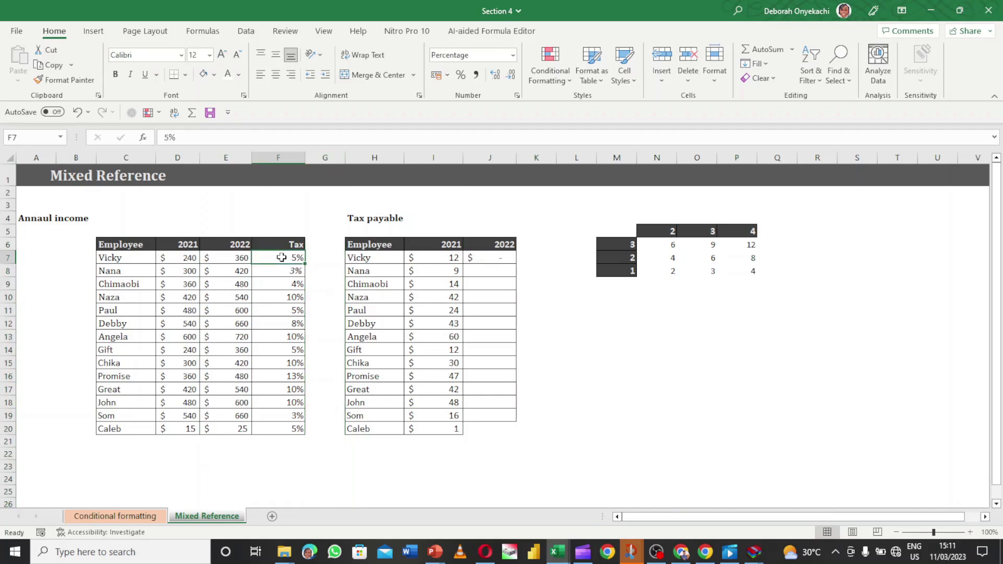
click(494, 258)
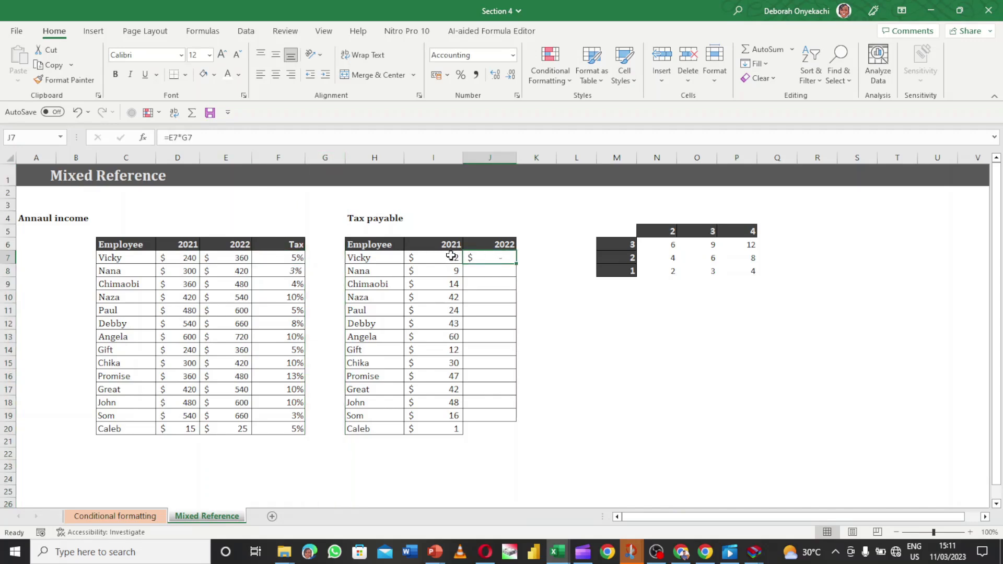
click(450, 257)
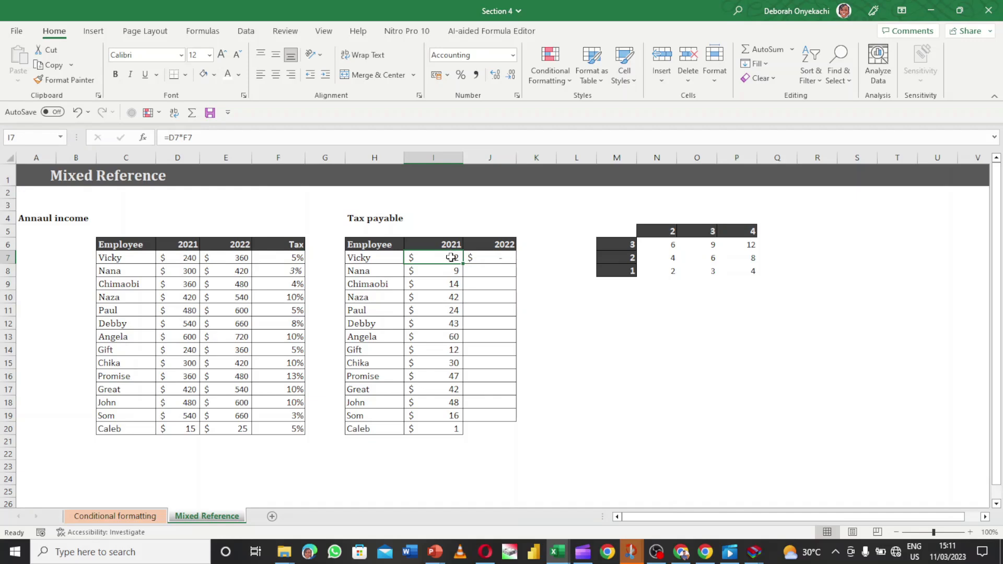
double_click(450, 258)
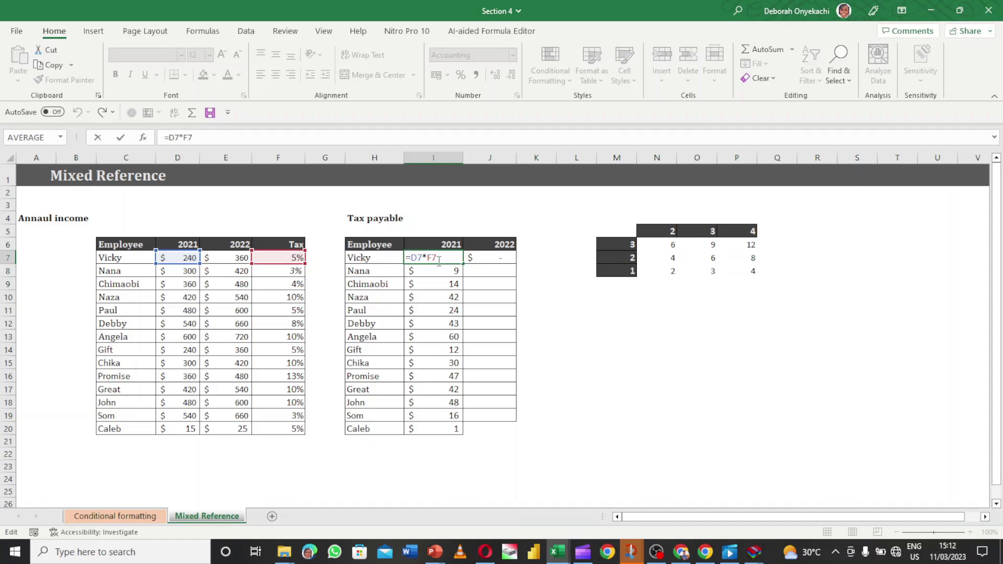
Change I7 to =D7*$F7 and fill it down to row 20
text($)
key(Return)
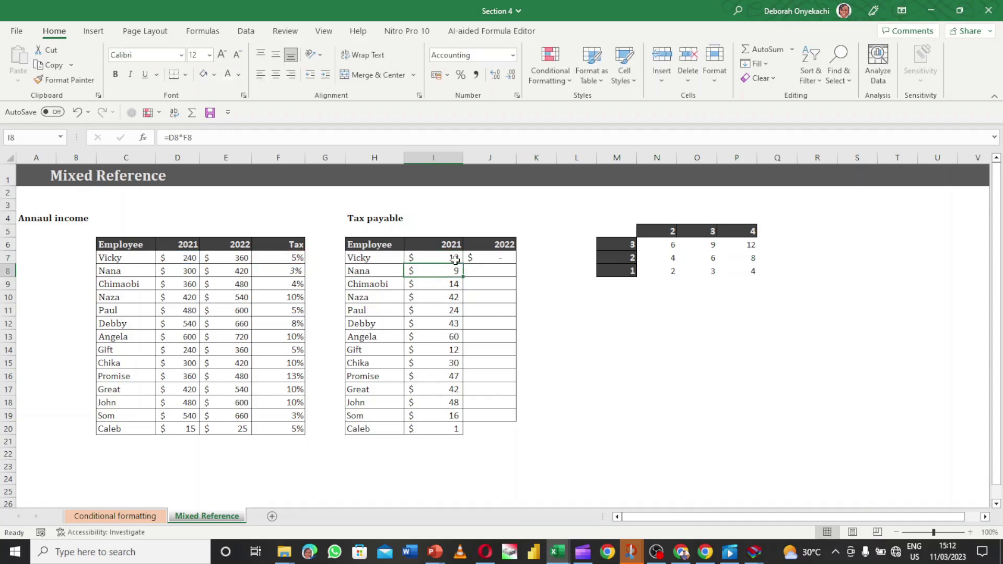
click(458, 259)
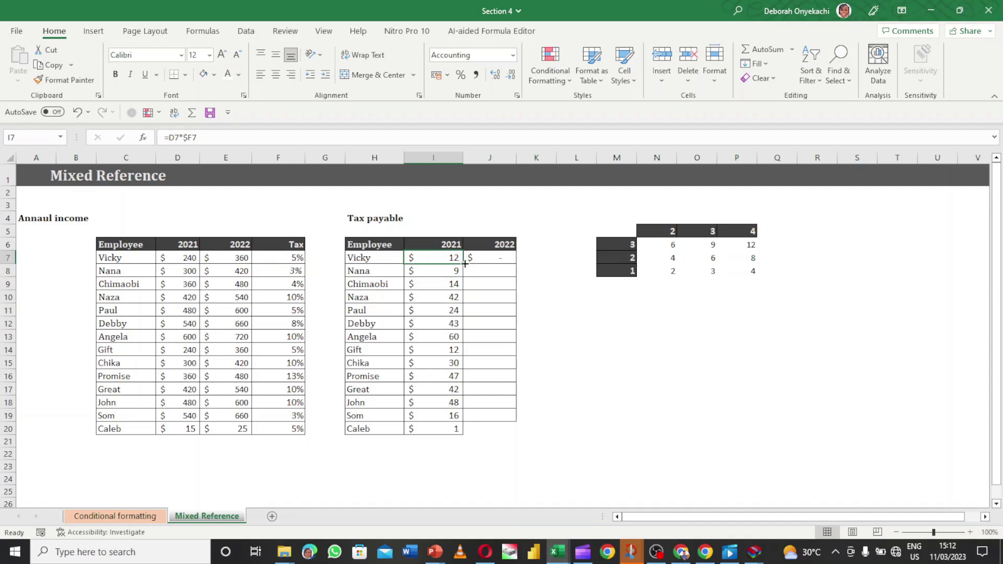
double_click(464, 264)
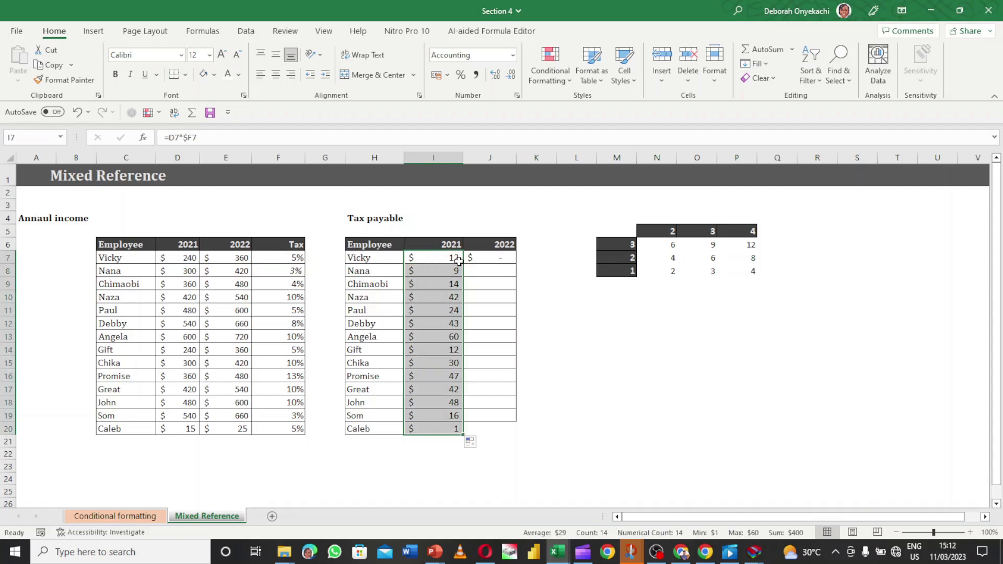
Copy the formula into J7 as =E7*$F7 and fill it down to row 20, returning 18 through 1
click(464, 264)
drag(465, 264, 501, 262)
click(513, 278)
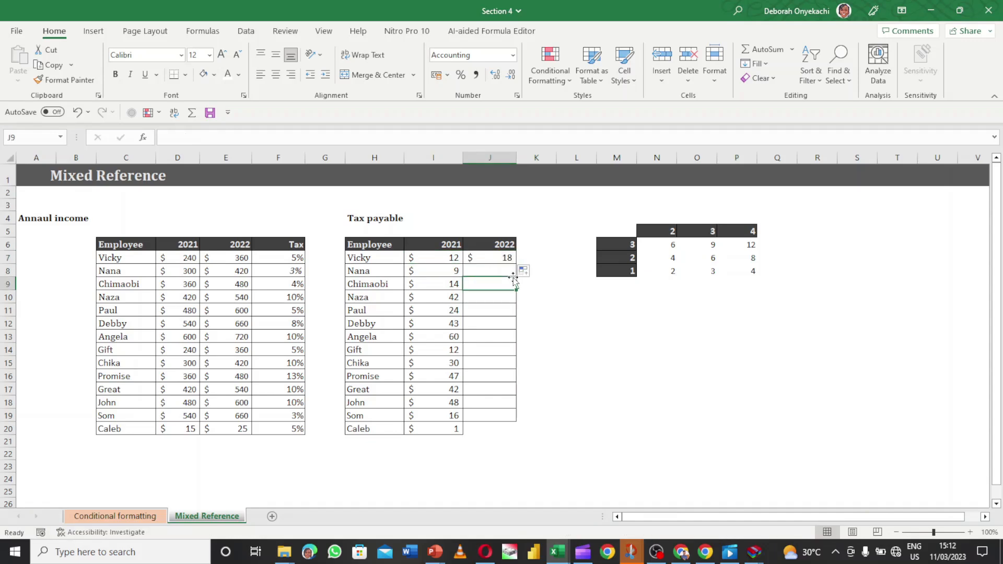
double_click(503, 257)
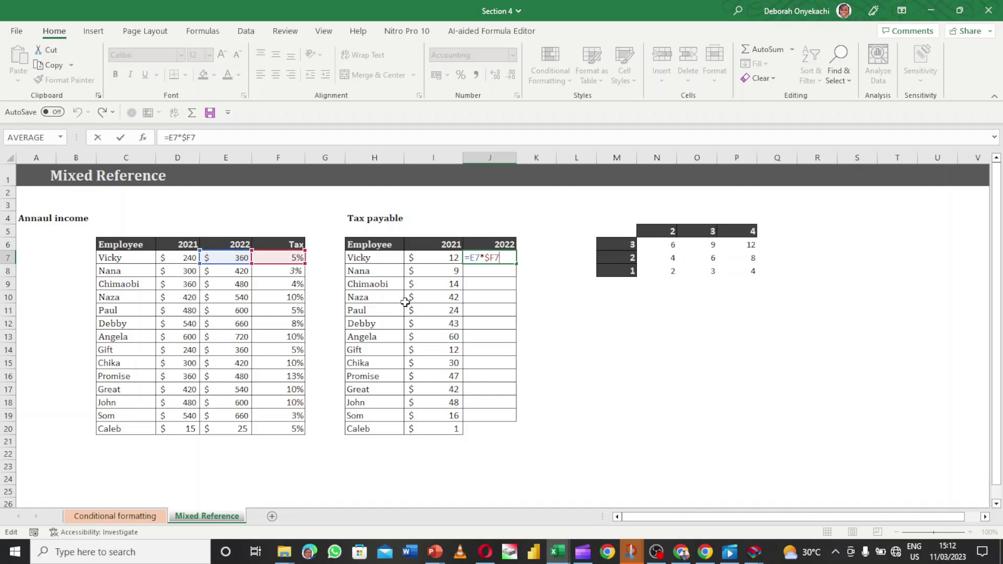
key(Return)
click(508, 256)
double_click(516, 264)
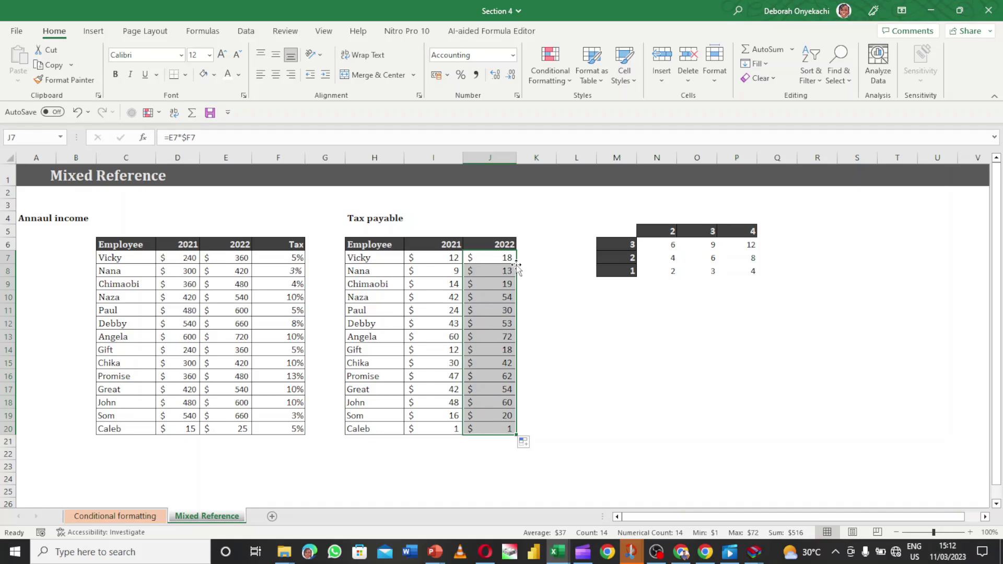
click(553, 256)
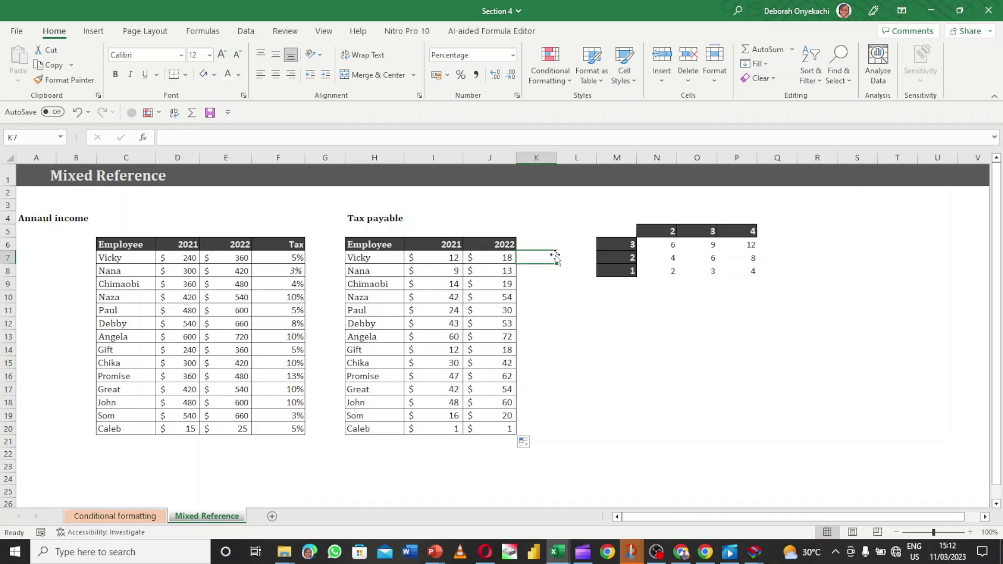